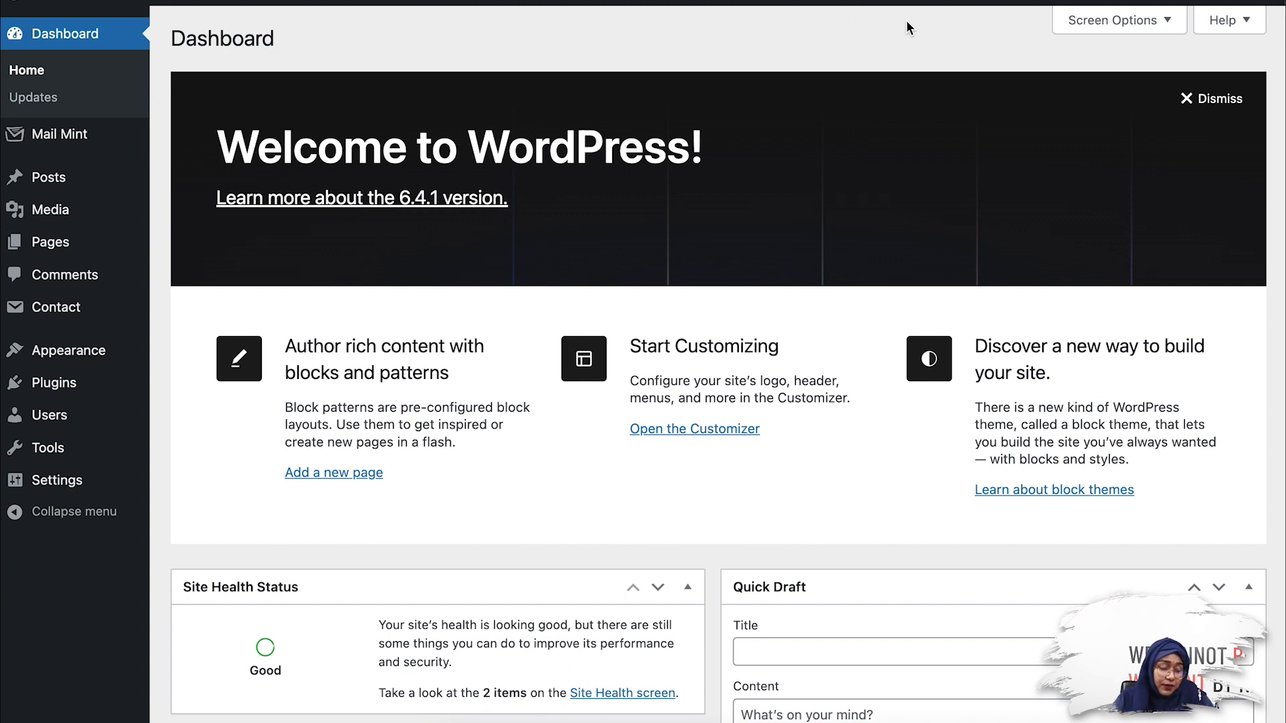
Step: Open the Contact Form for editing among the contact forms and copy its shortcode
mouse_move(118, 307)
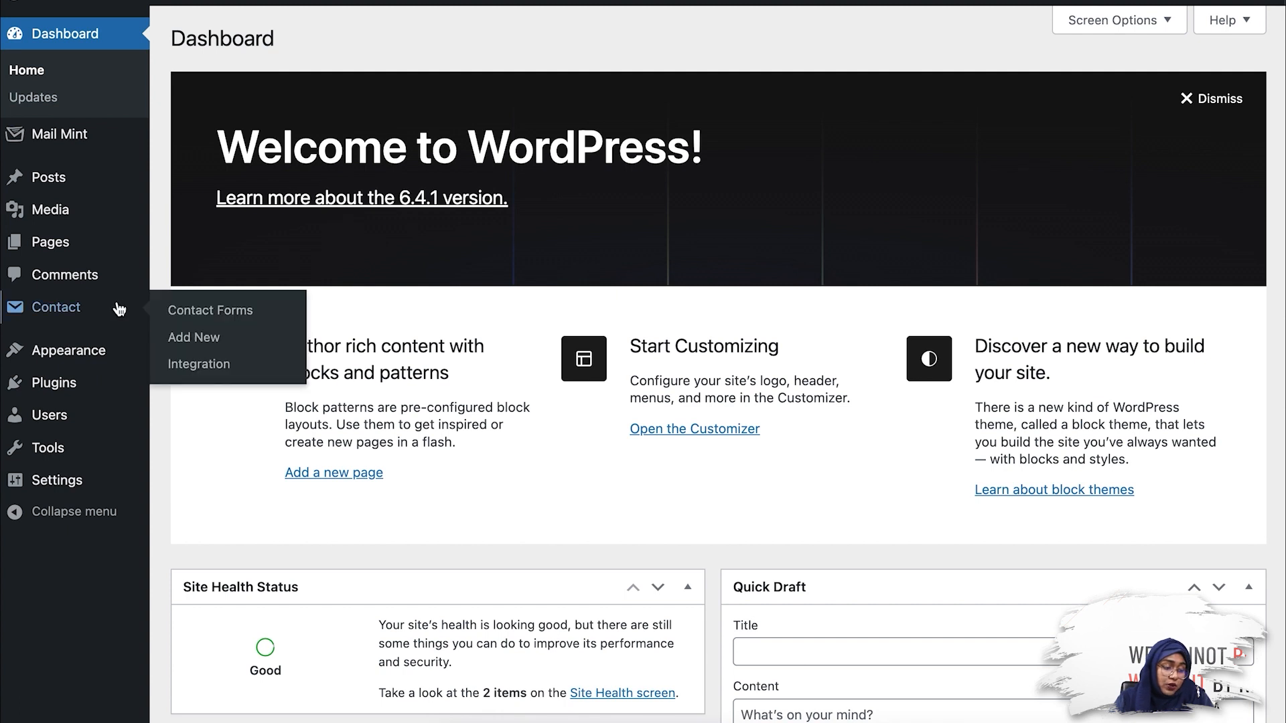
click(277, 319)
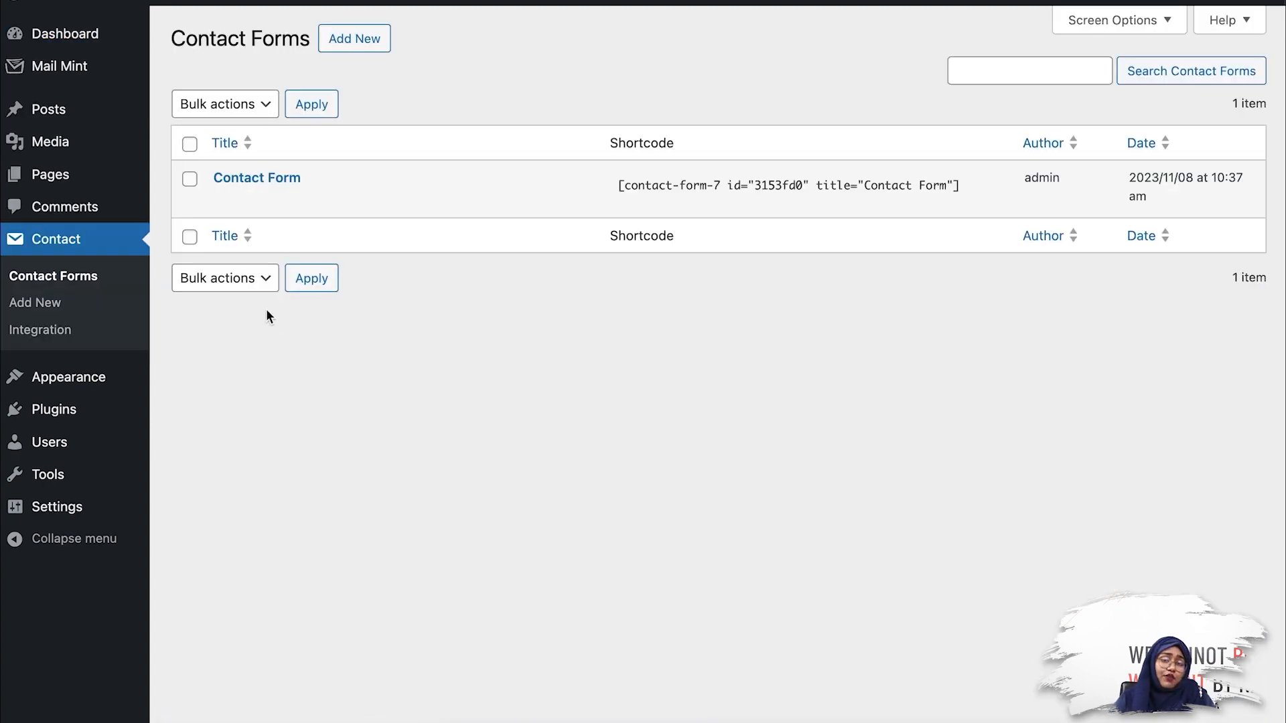
mouse_move(233, 213)
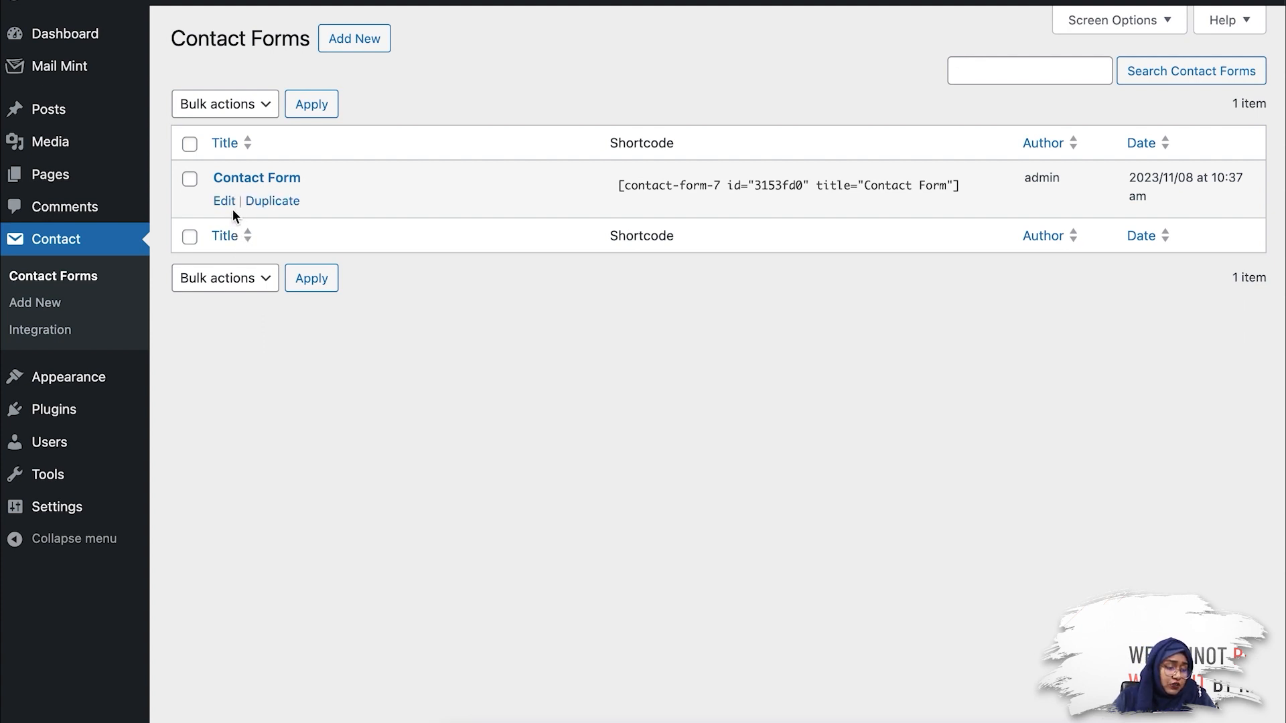
click(225, 203)
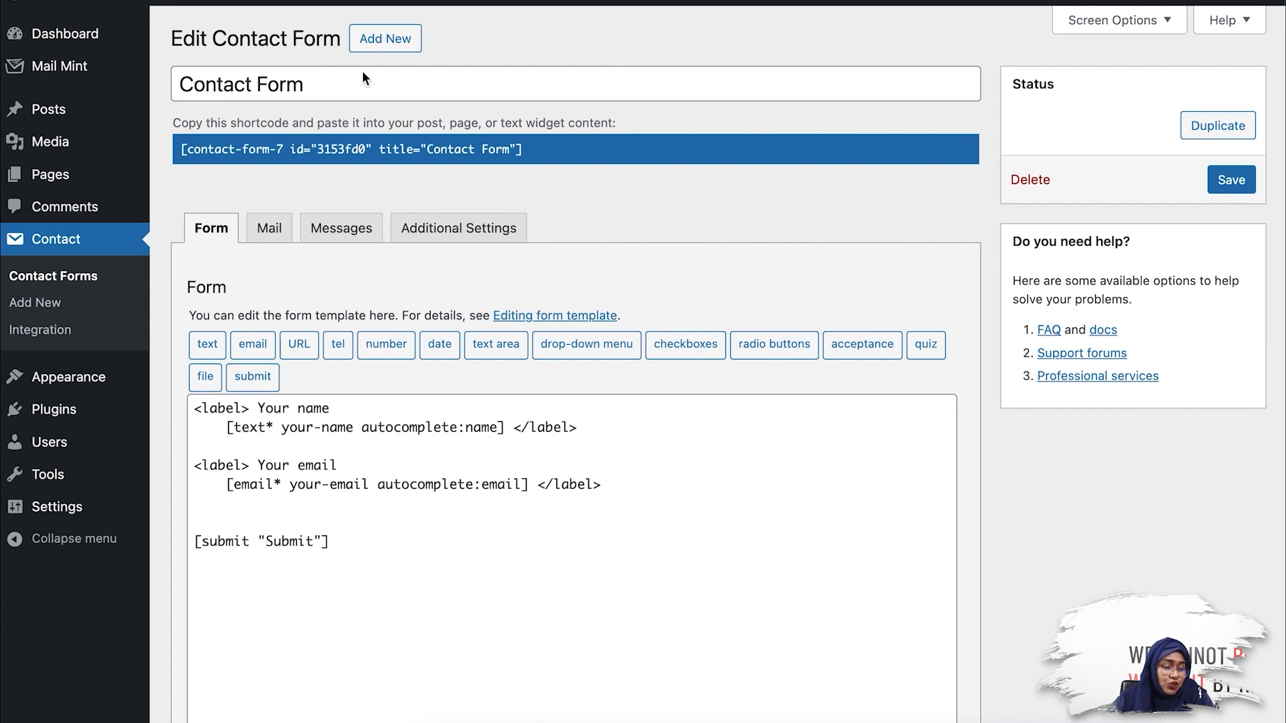
click(455, 153)
key(ctrl+c)
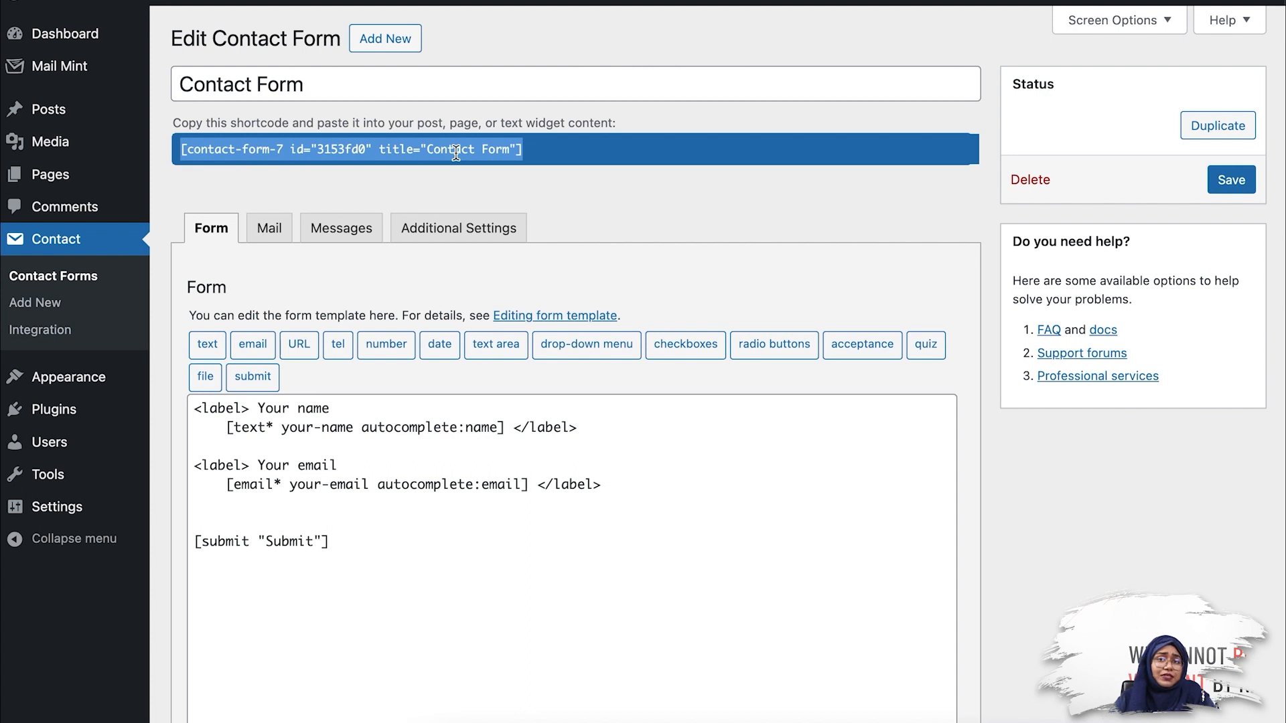
Step: Add a Shortcode block containing [contact-form-7 id="3153fd0" title="Contact Form"] to the Contact Form 7 page and update the page
mouse_move(50, 183)
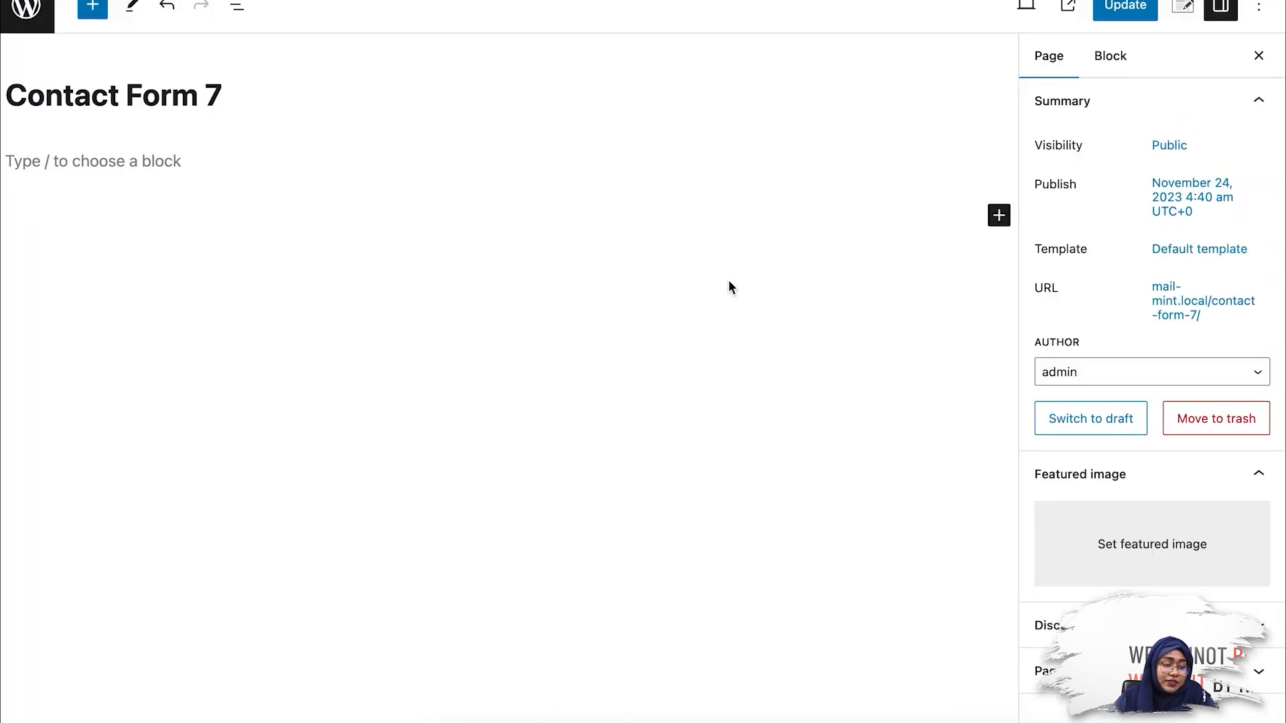
click(135, 157)
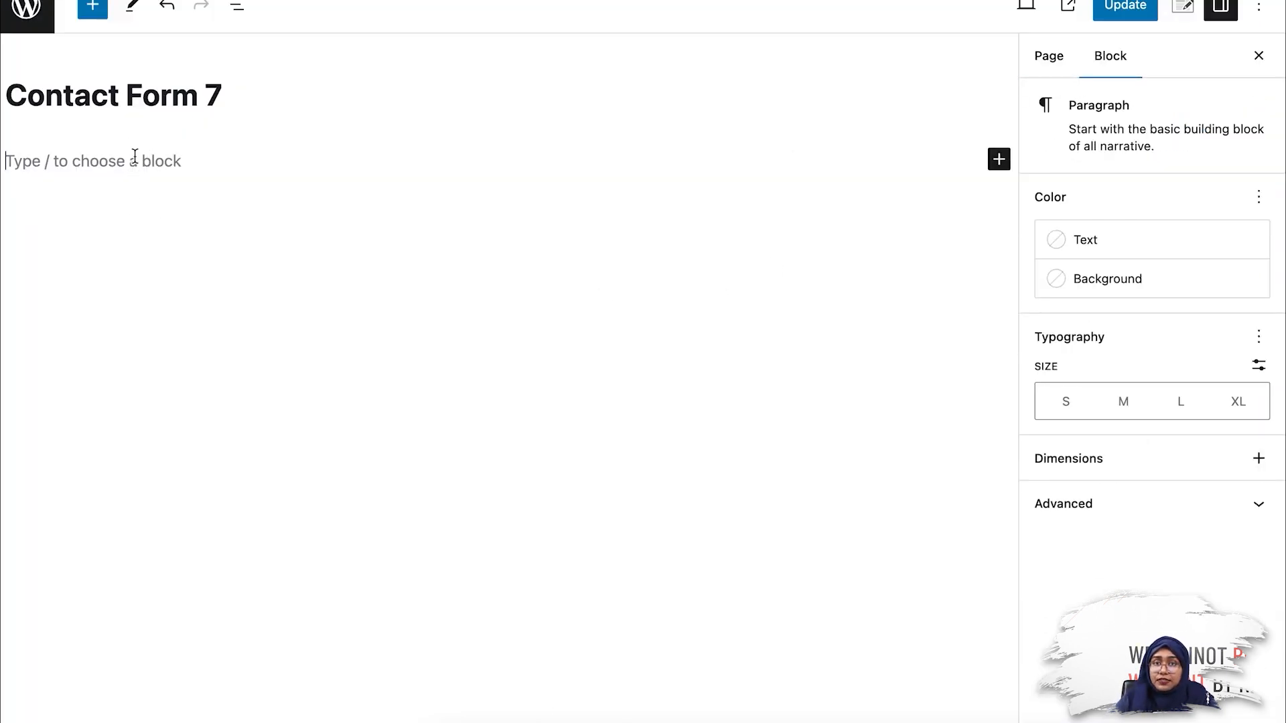
text(/)
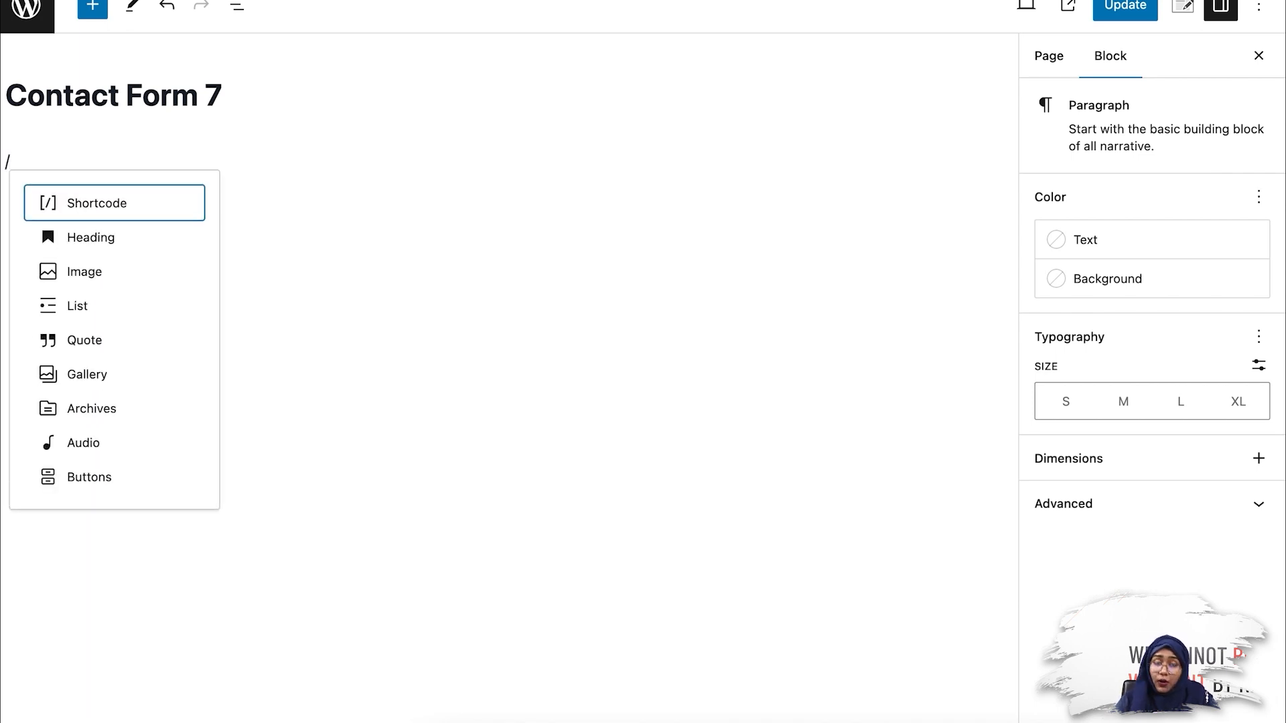
key(Return)
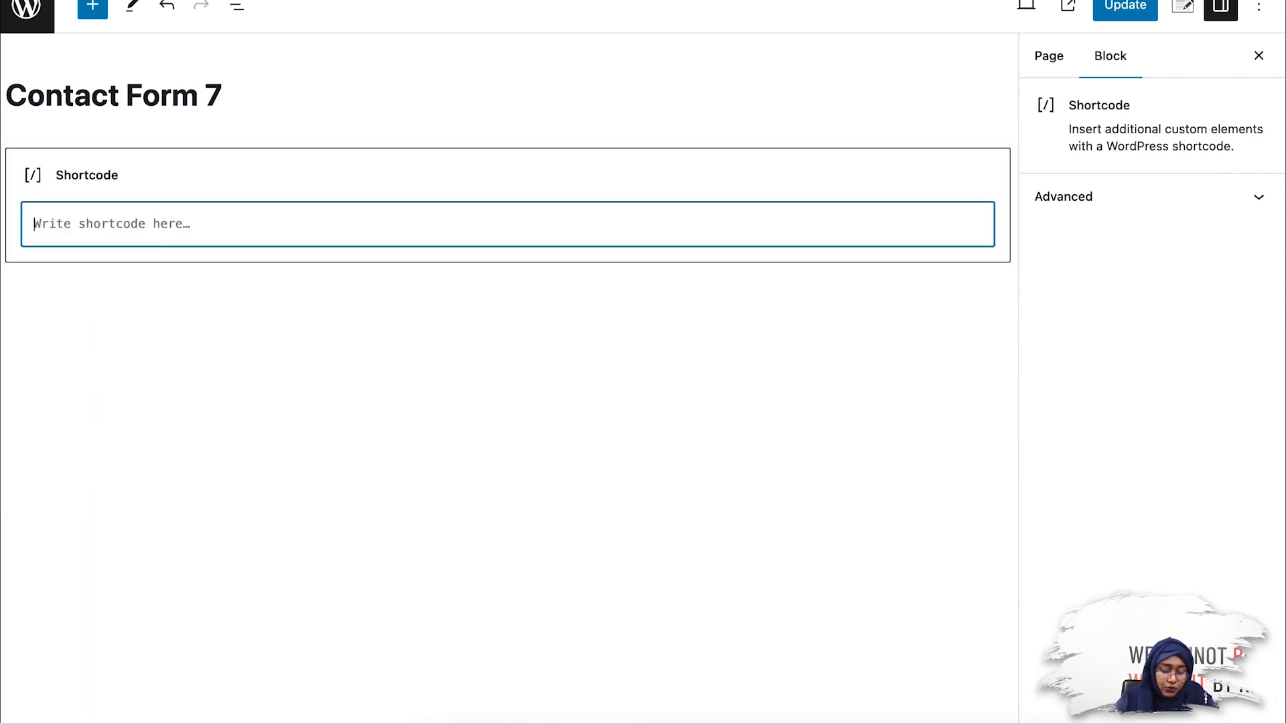
key(ctrl+v)
click(1109, 16)
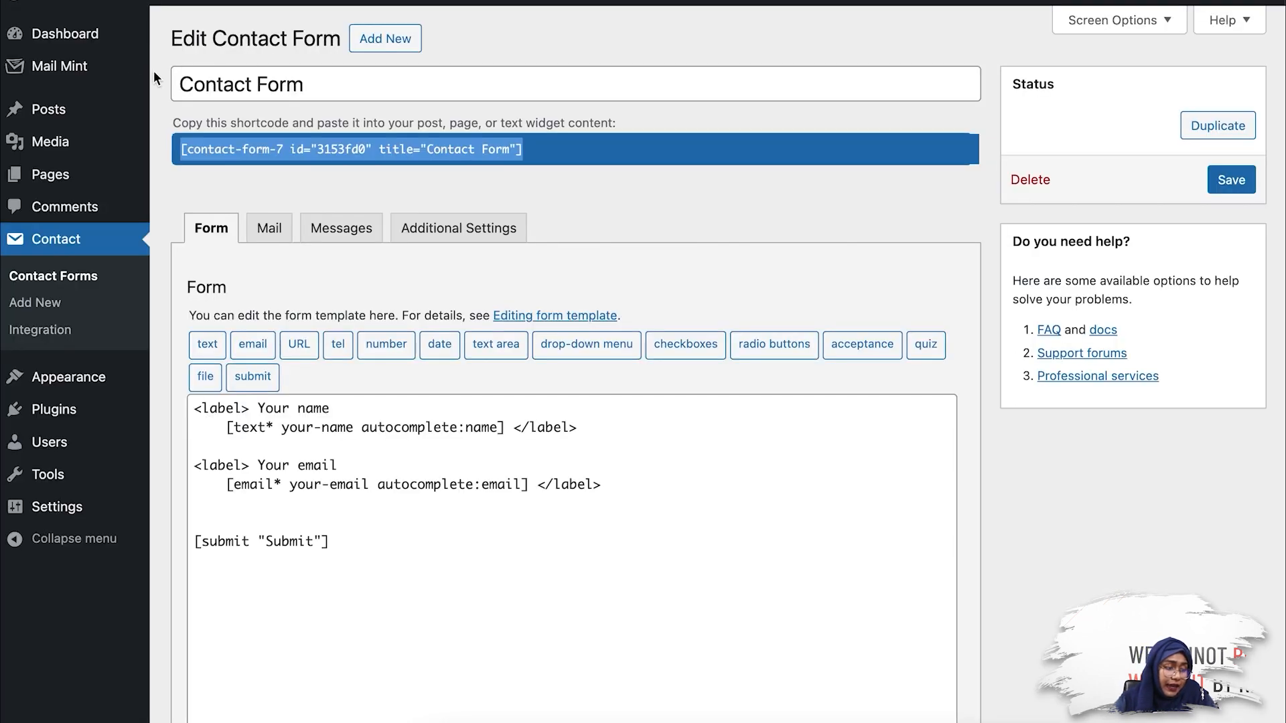
Step: Create a new Mail Mint automation from scratch
mouse_move(121, 73)
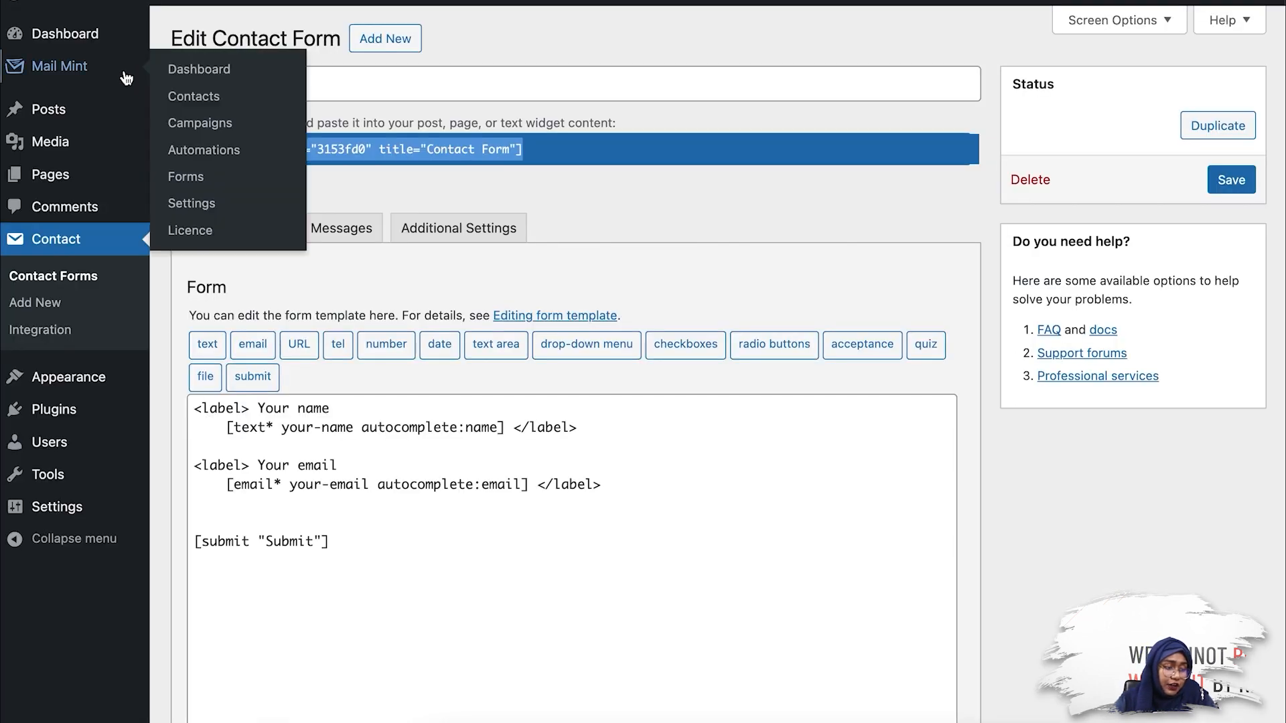
click(229, 150)
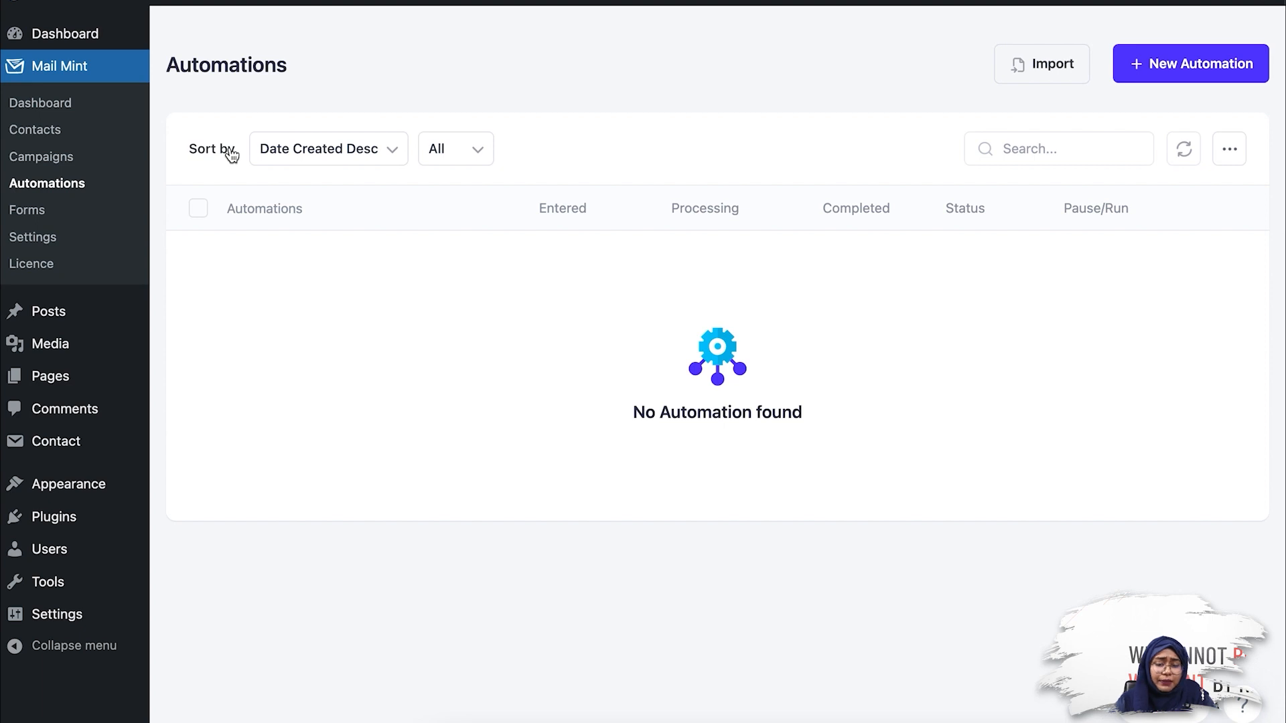
click(1188, 81)
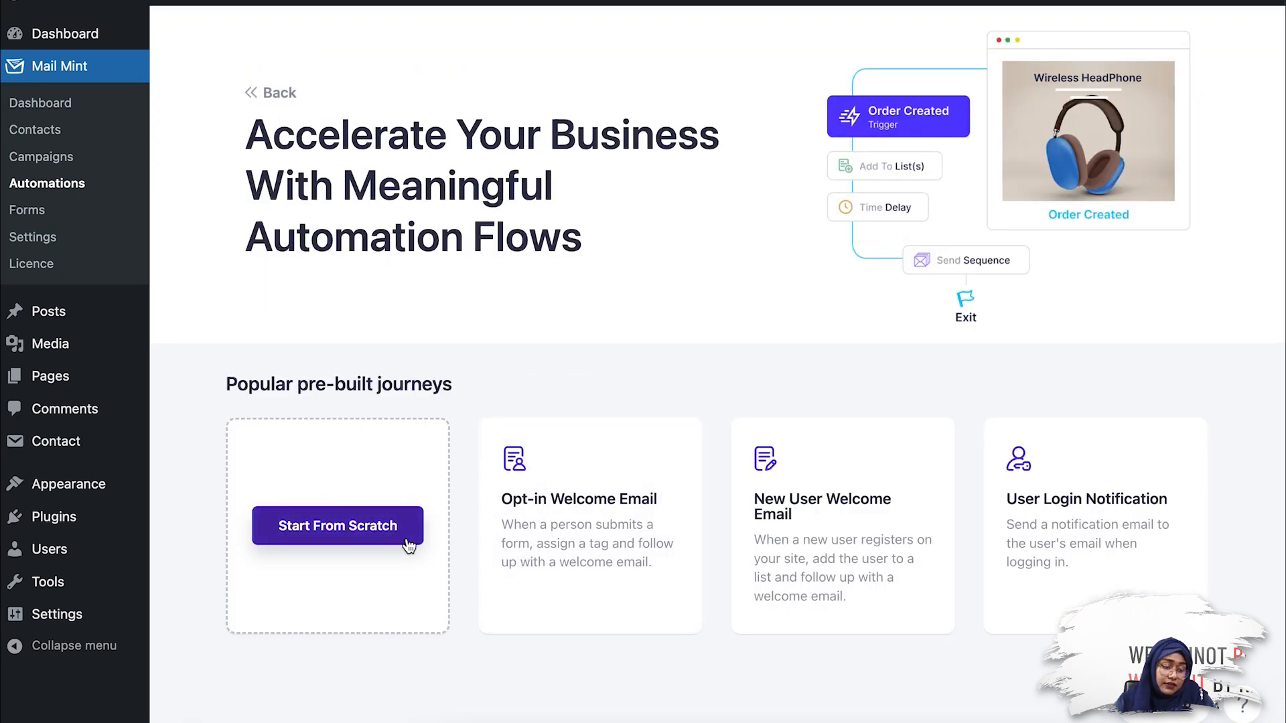
click(407, 542)
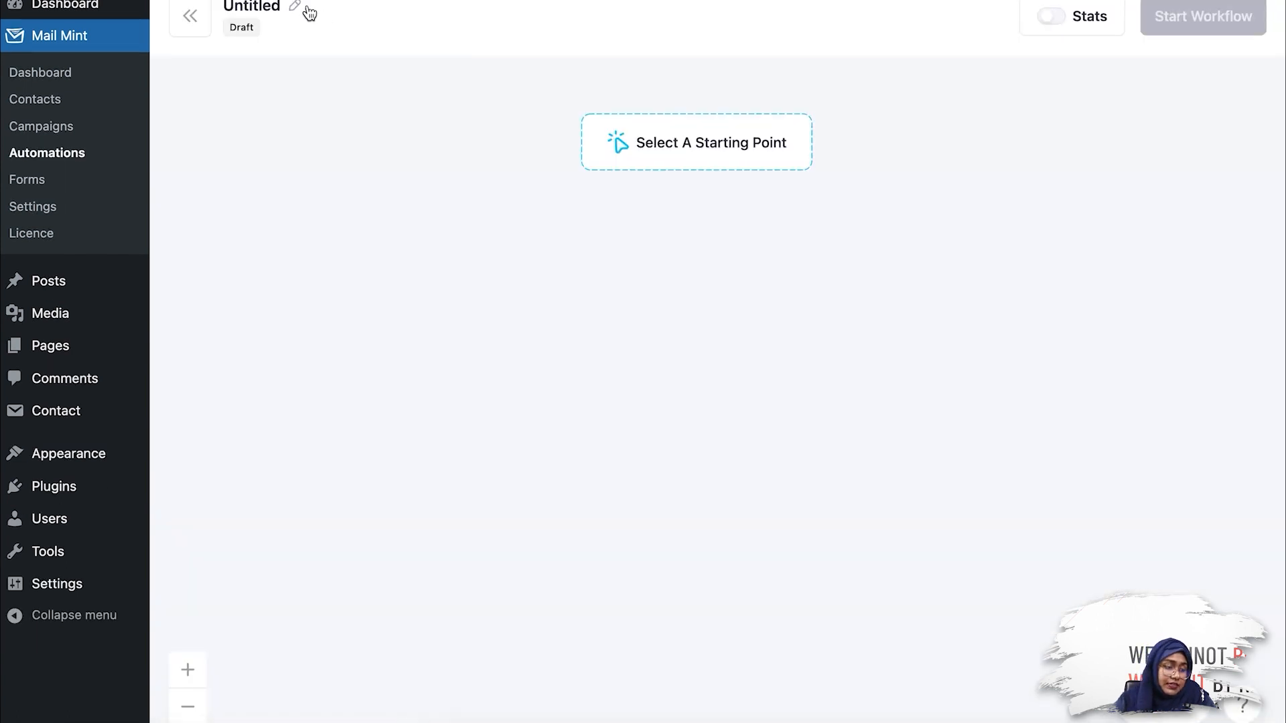
Step: Rename the automation as "CF7 to Mail Mint"
click(296, 7)
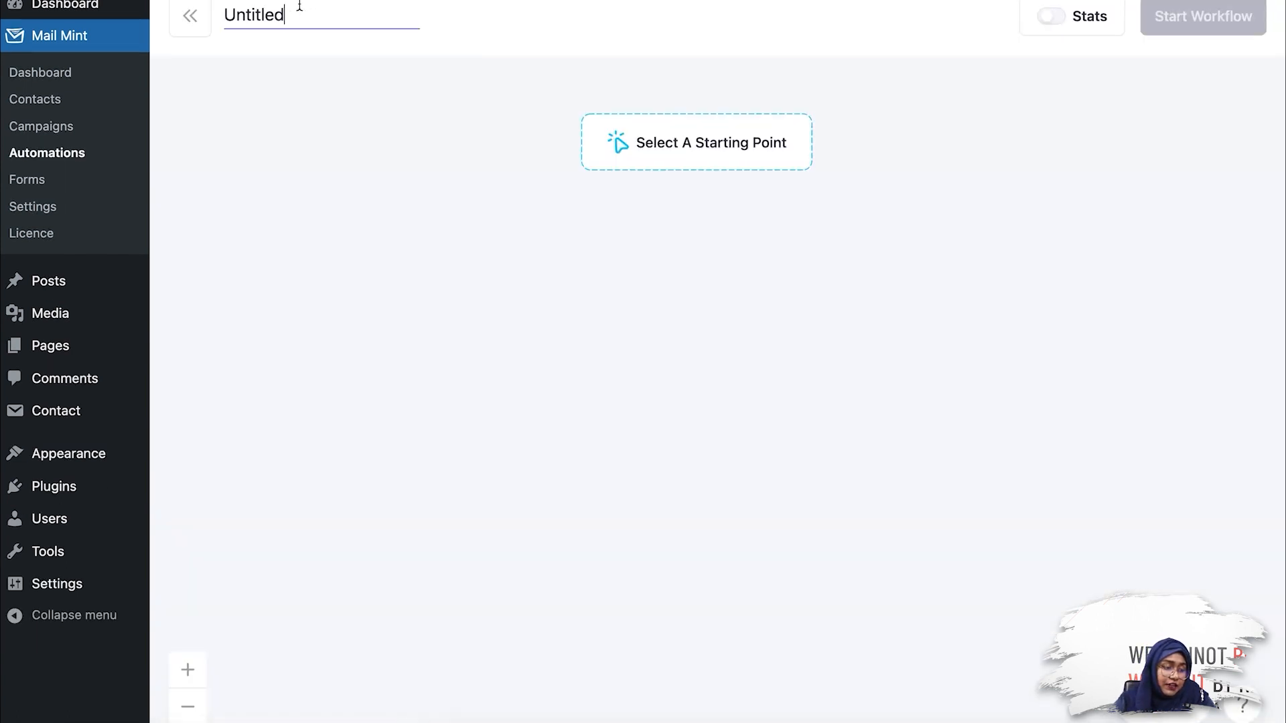
key(BackSpace)
key(BackSpace)
key(BackSpace)
key(BackSpace)
key(BackSpace)
key(BackSpace)
key(BackSpace)
key(BackSpace)
text(CF)
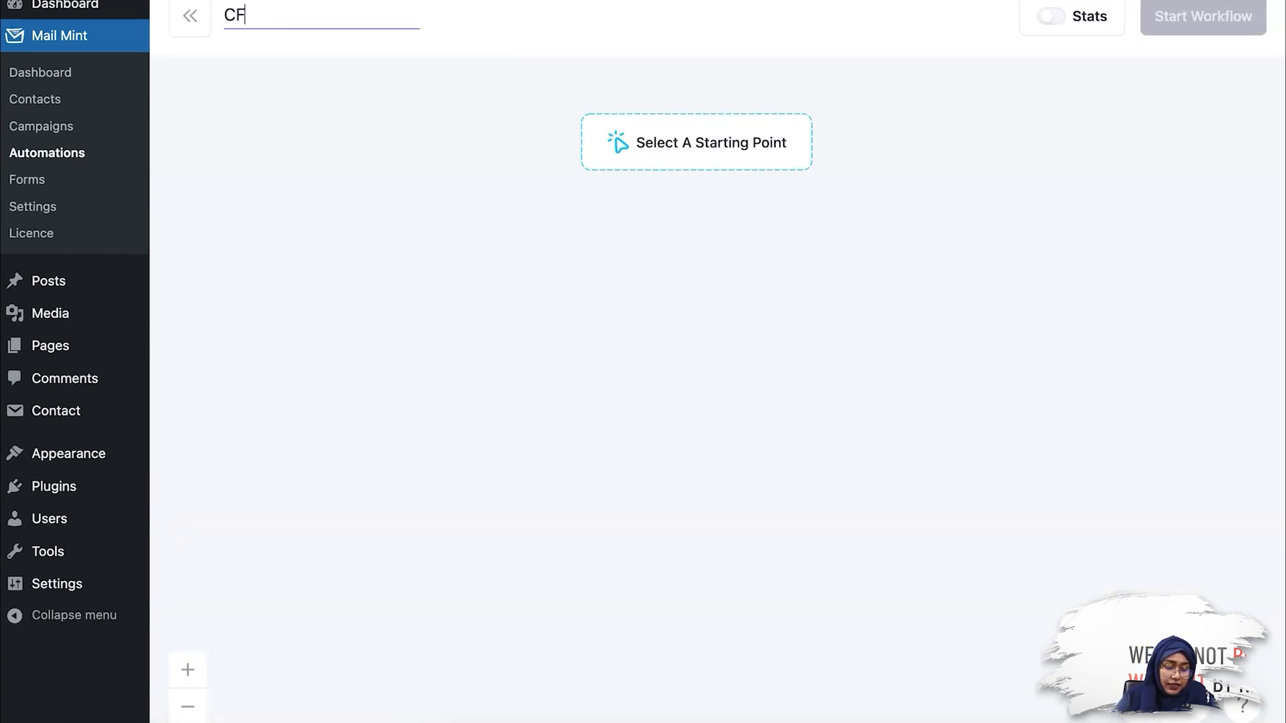
text(7)
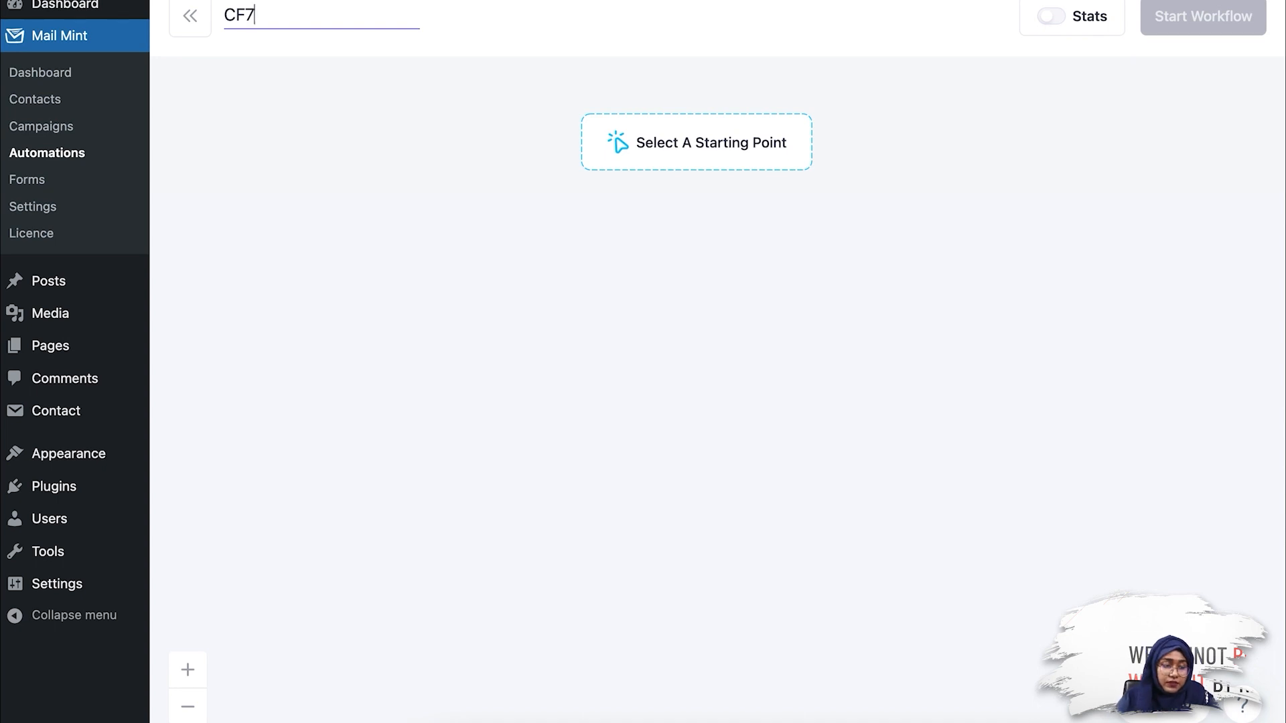
text( to)
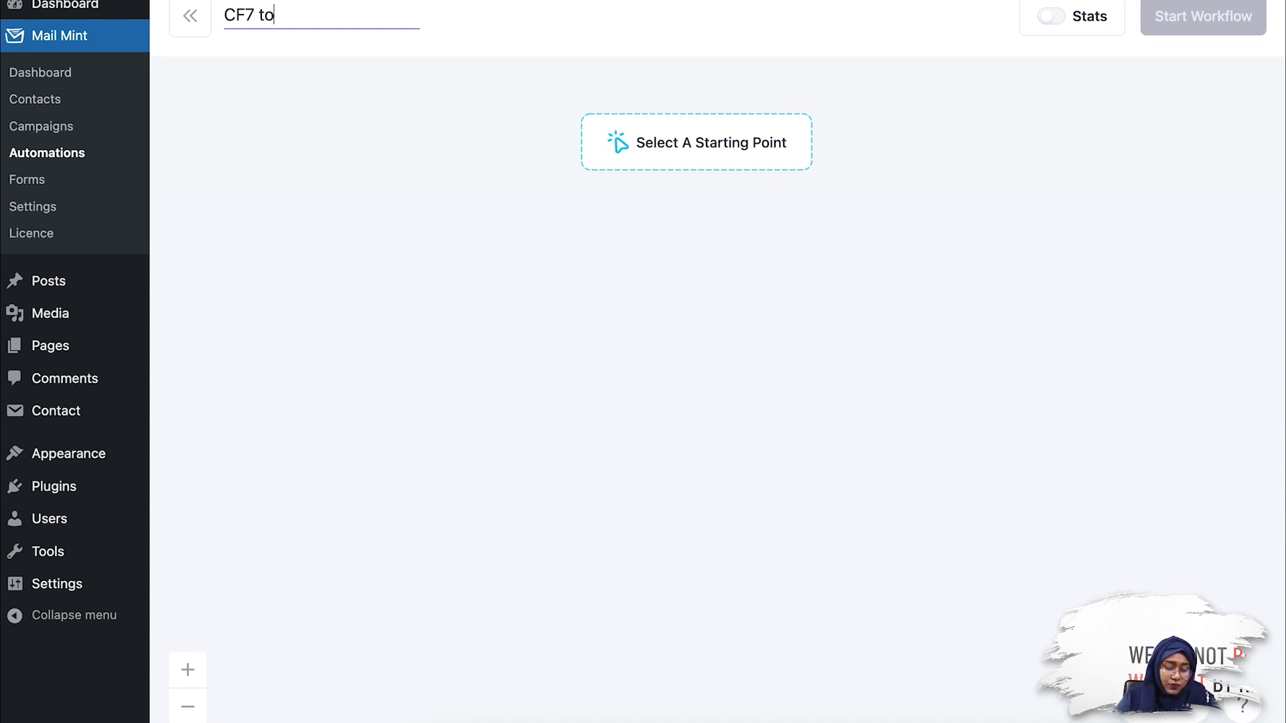
text( Mail Mint)
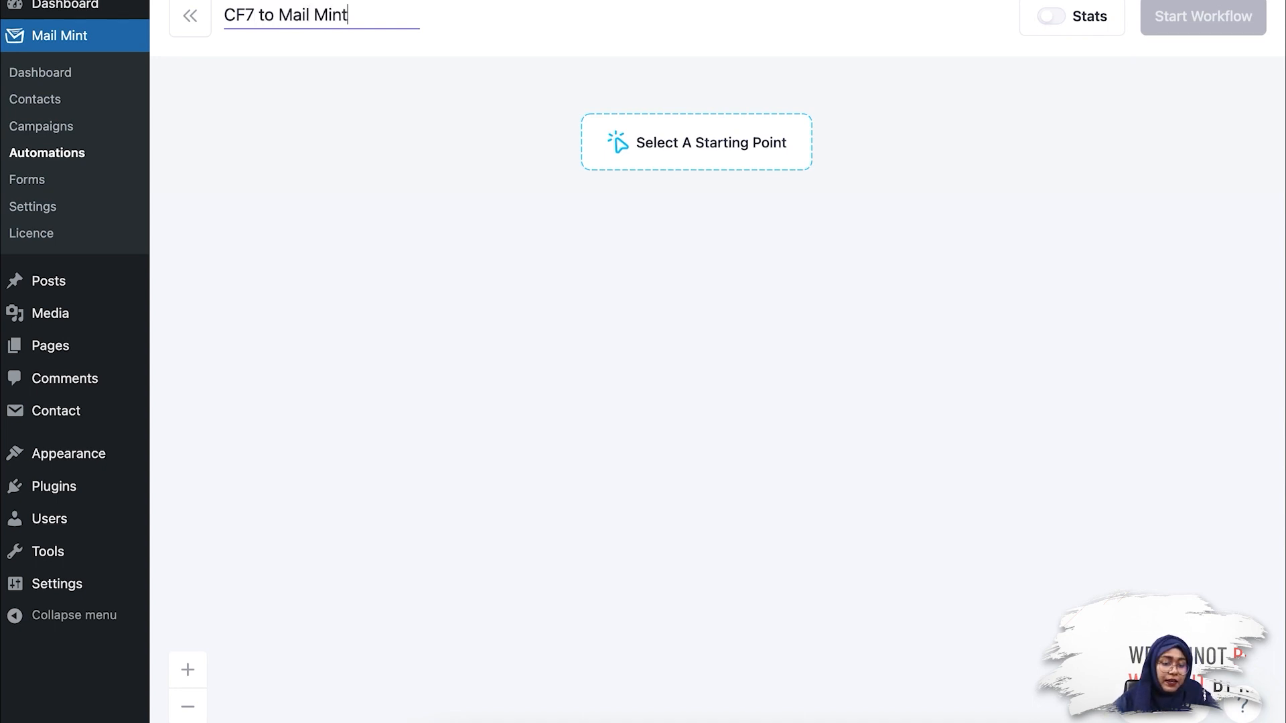
Step: Set the automation's starting point to the Contact Form 7 Form Submitted trigger, using the form Contact Form
click(710, 151)
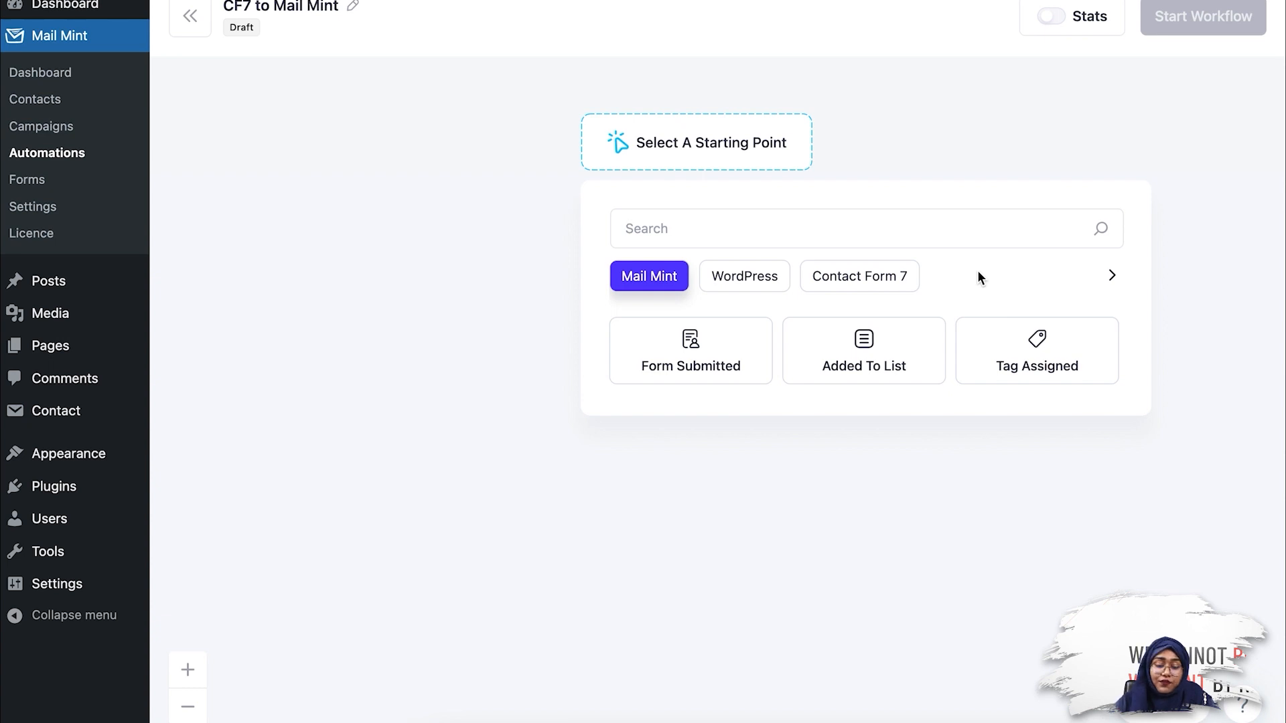
click(905, 274)
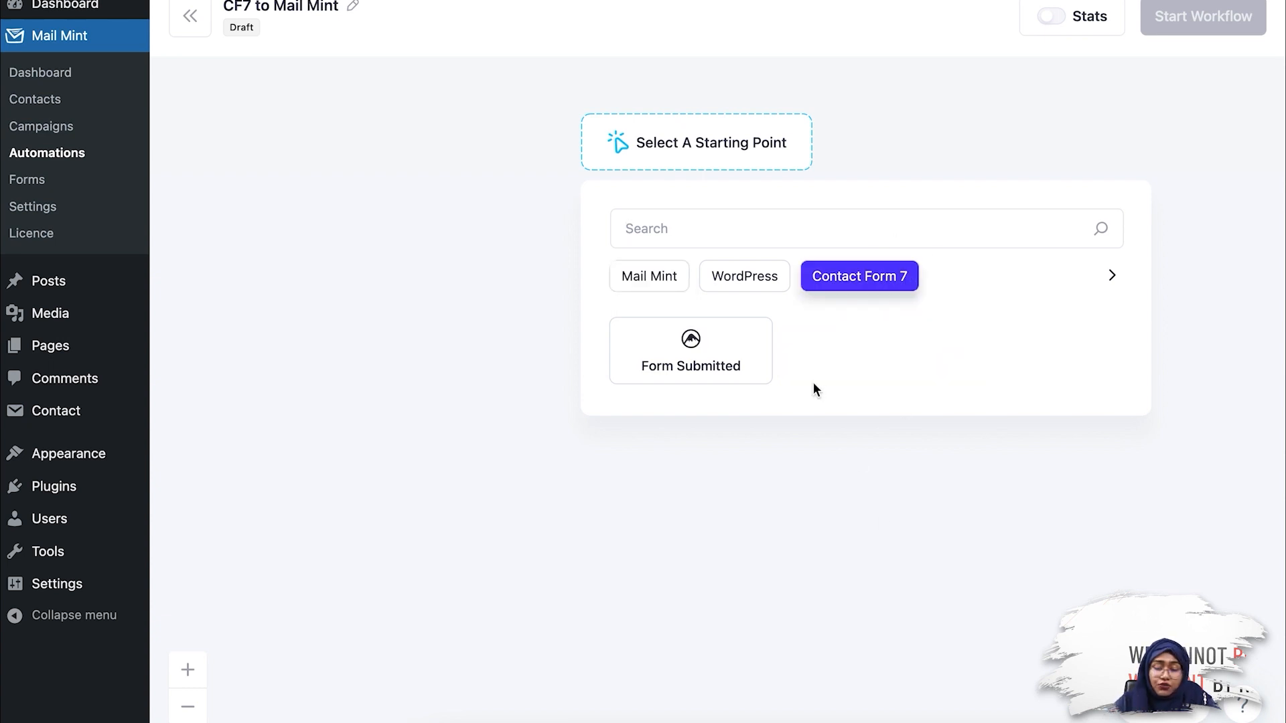
click(724, 342)
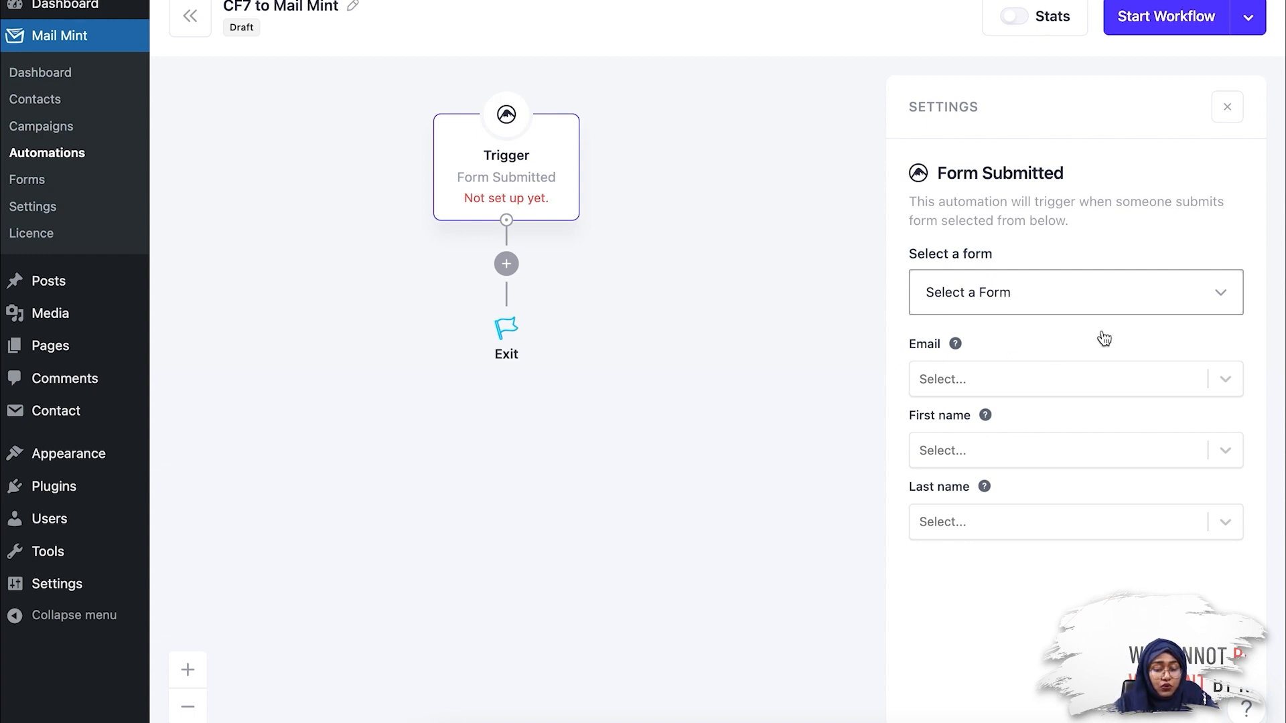
click(1214, 299)
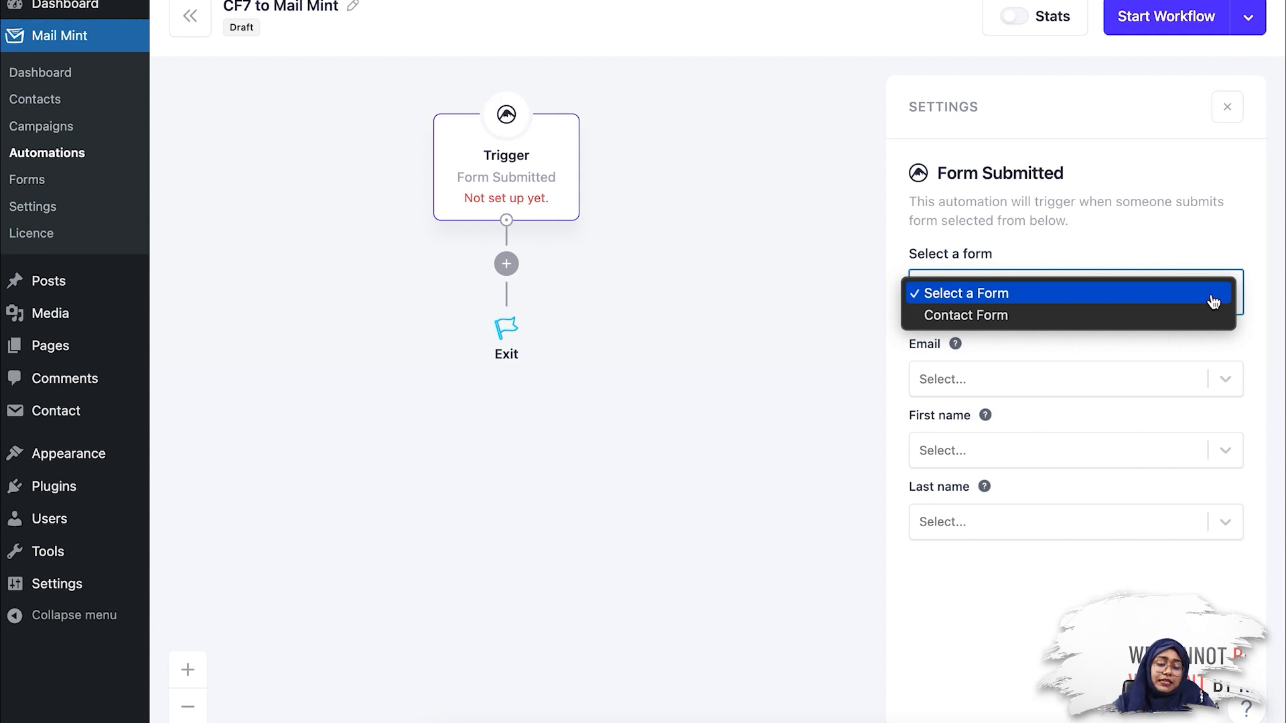
click(1192, 315)
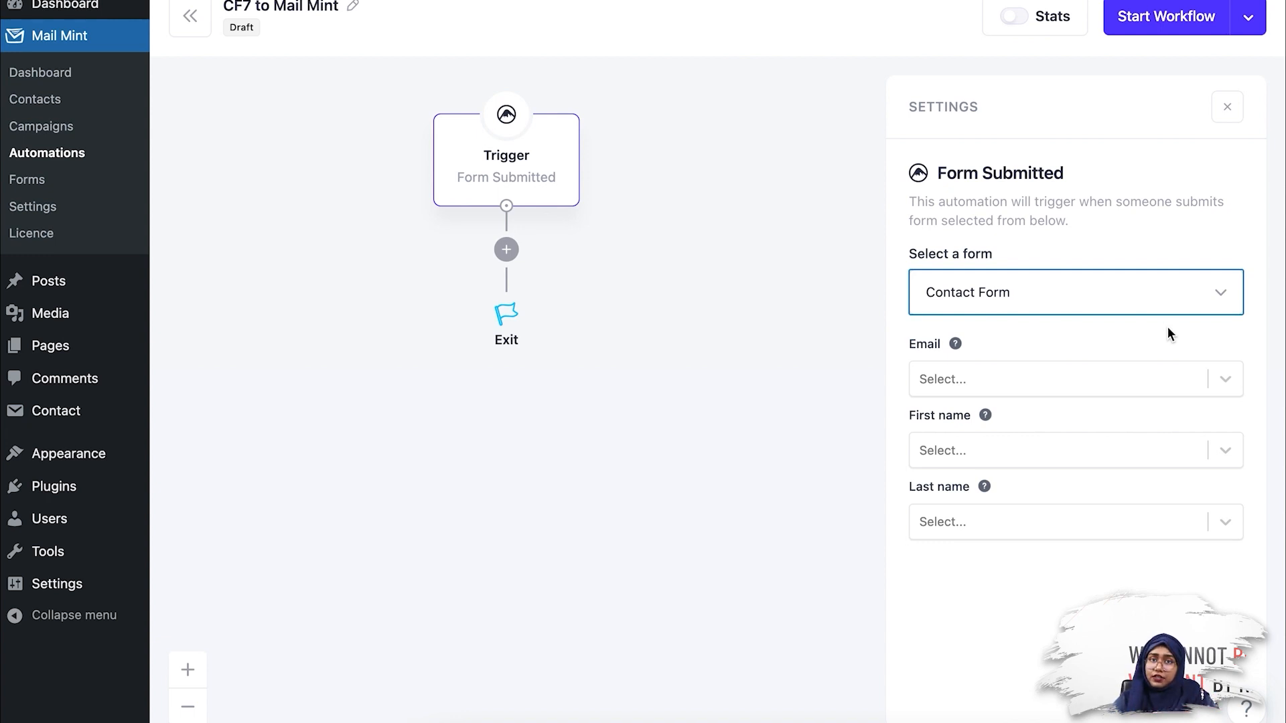
Step: Map the trigger's Email to your-email and First name to your-name, and start the workflow
click(1132, 380)
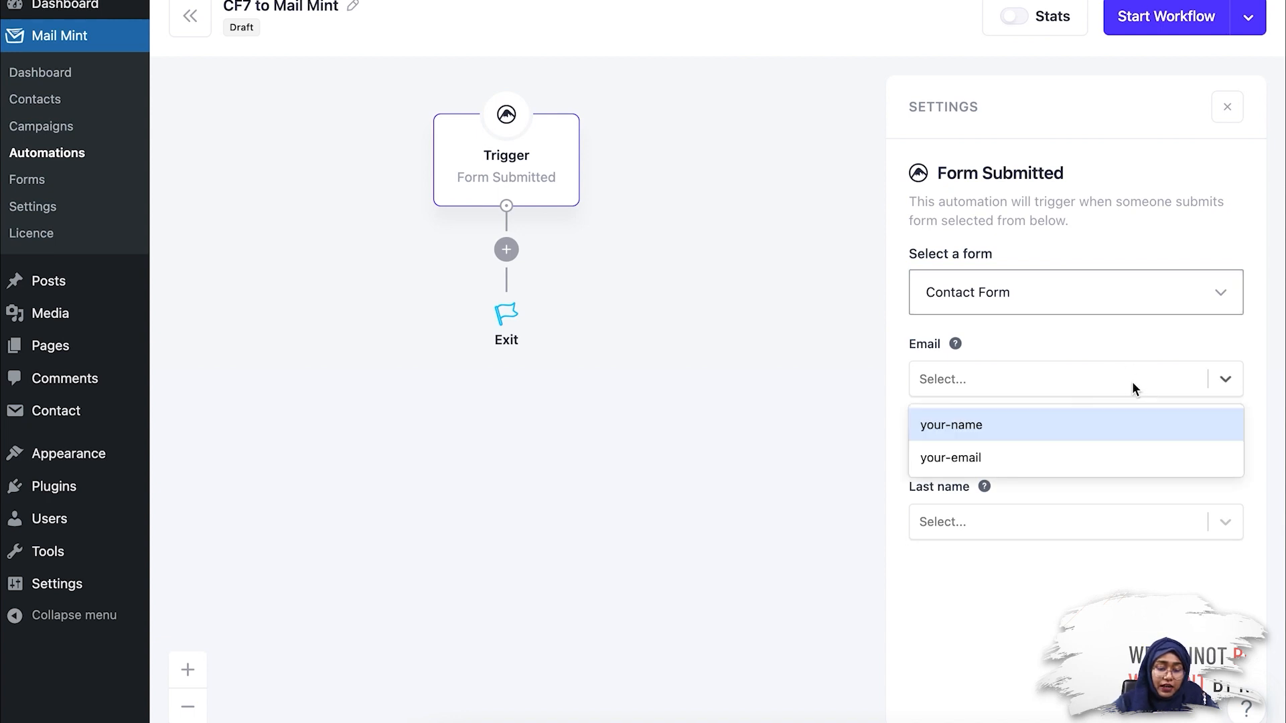
click(1070, 459)
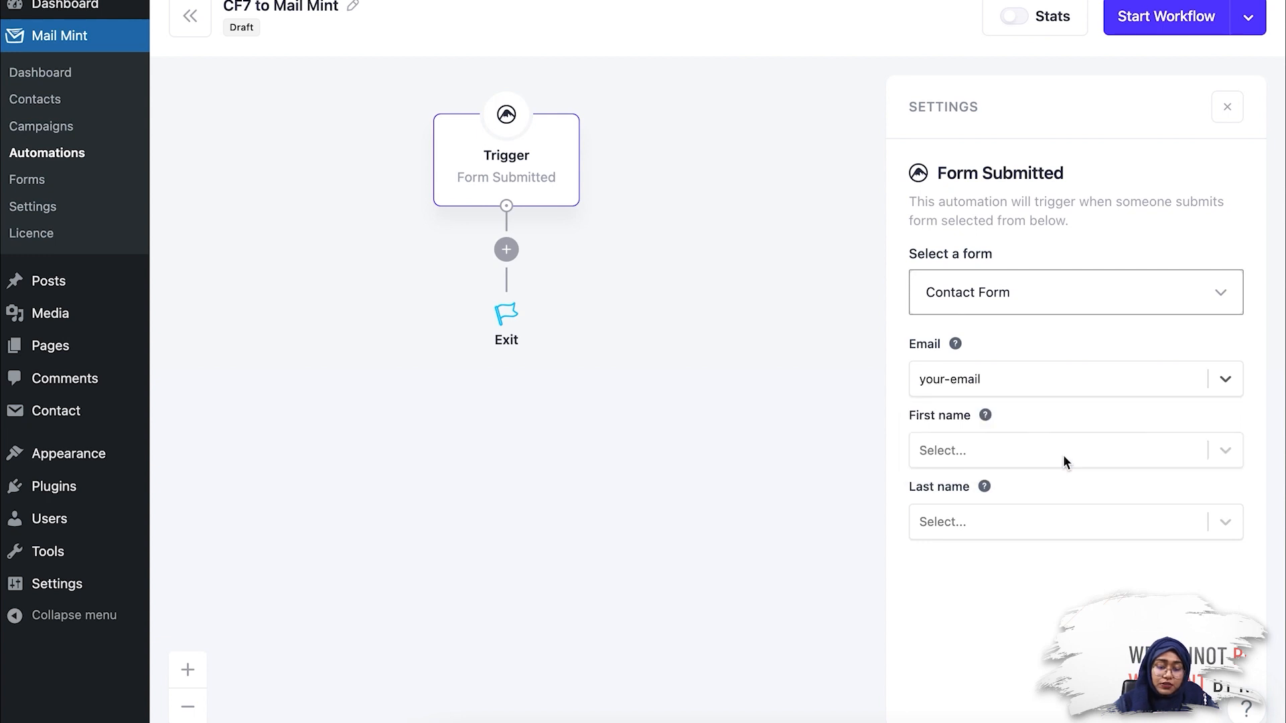
click(1064, 458)
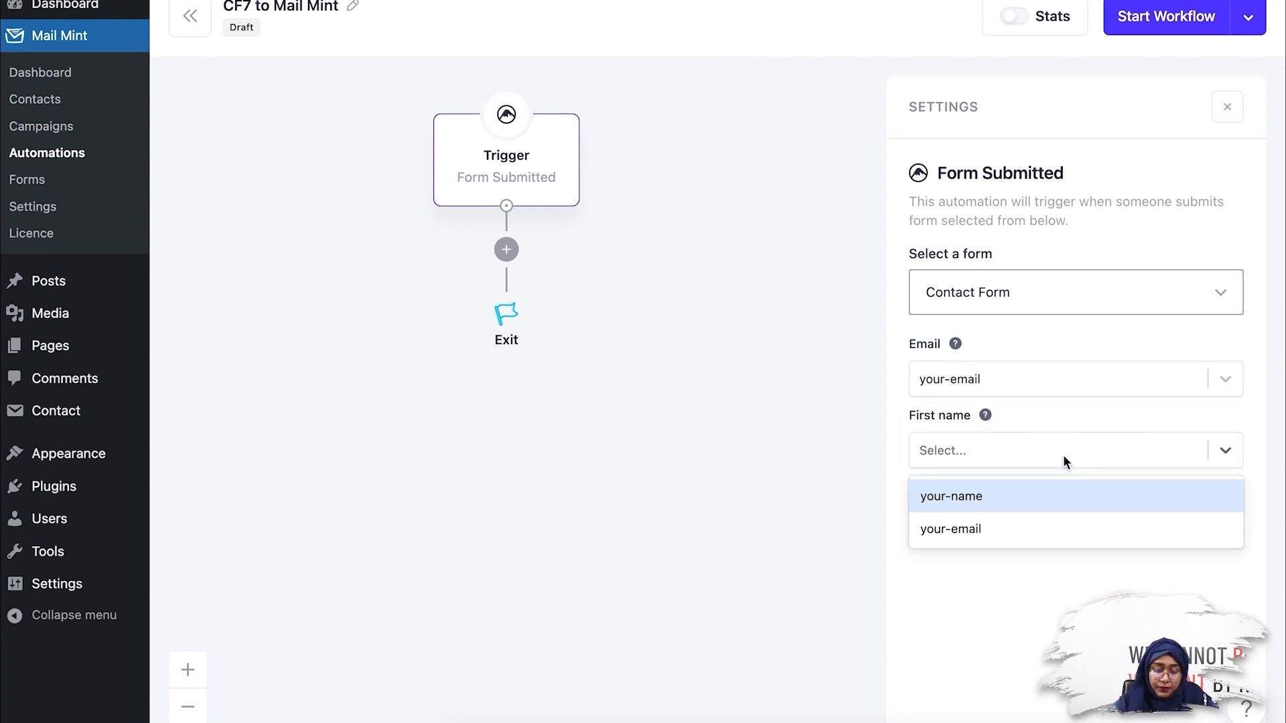
click(1034, 497)
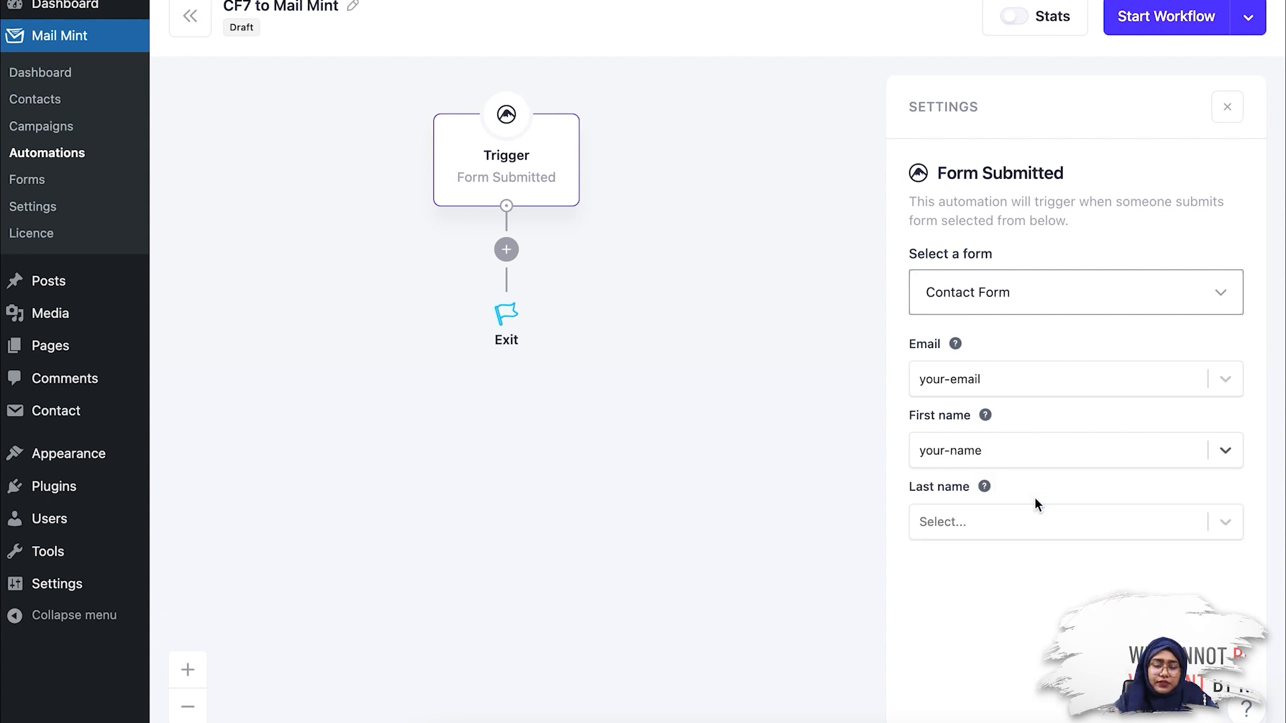
click(1164, 34)
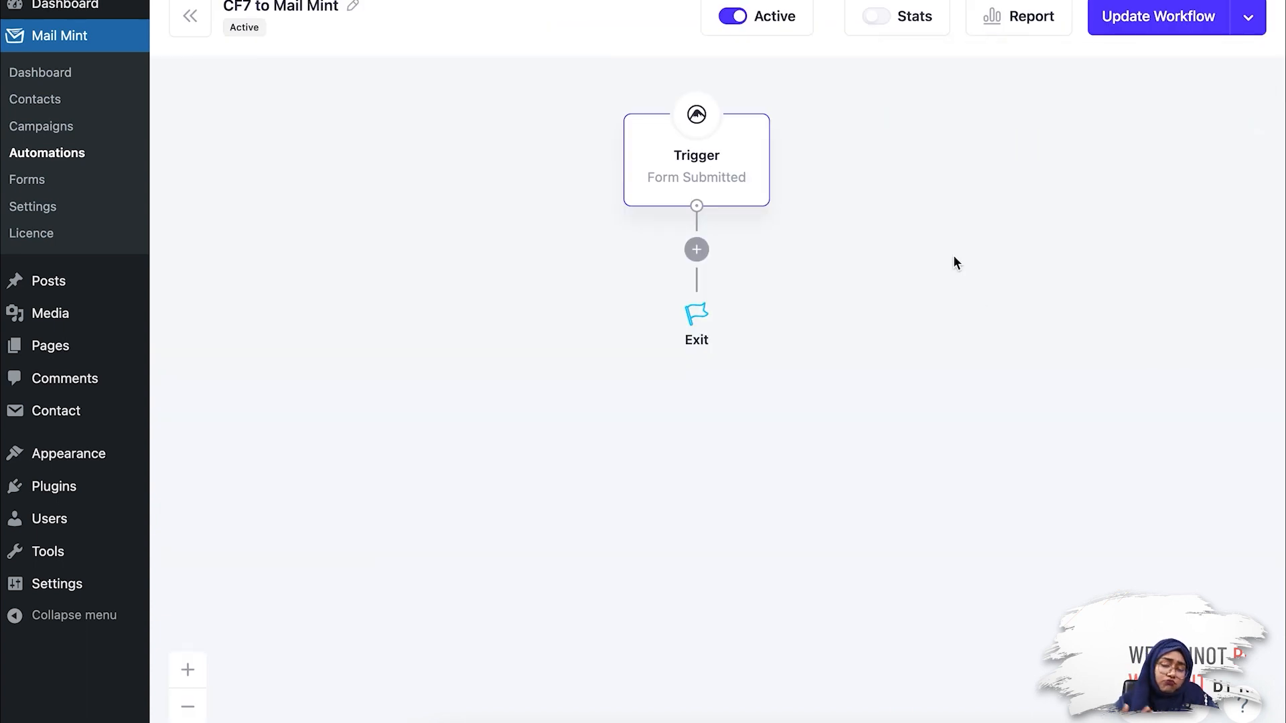
Step: Add an Add To List(s) action after the trigger and assign the New Lead list to it
click(696, 258)
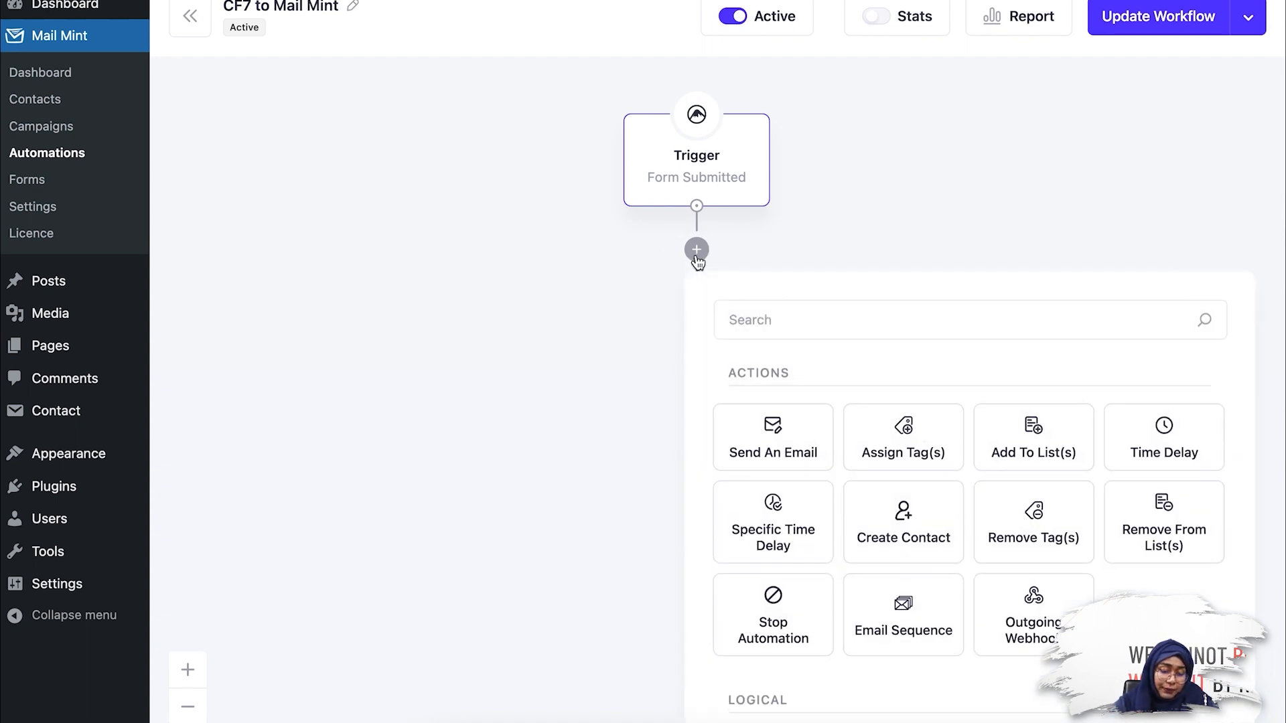
click(1069, 444)
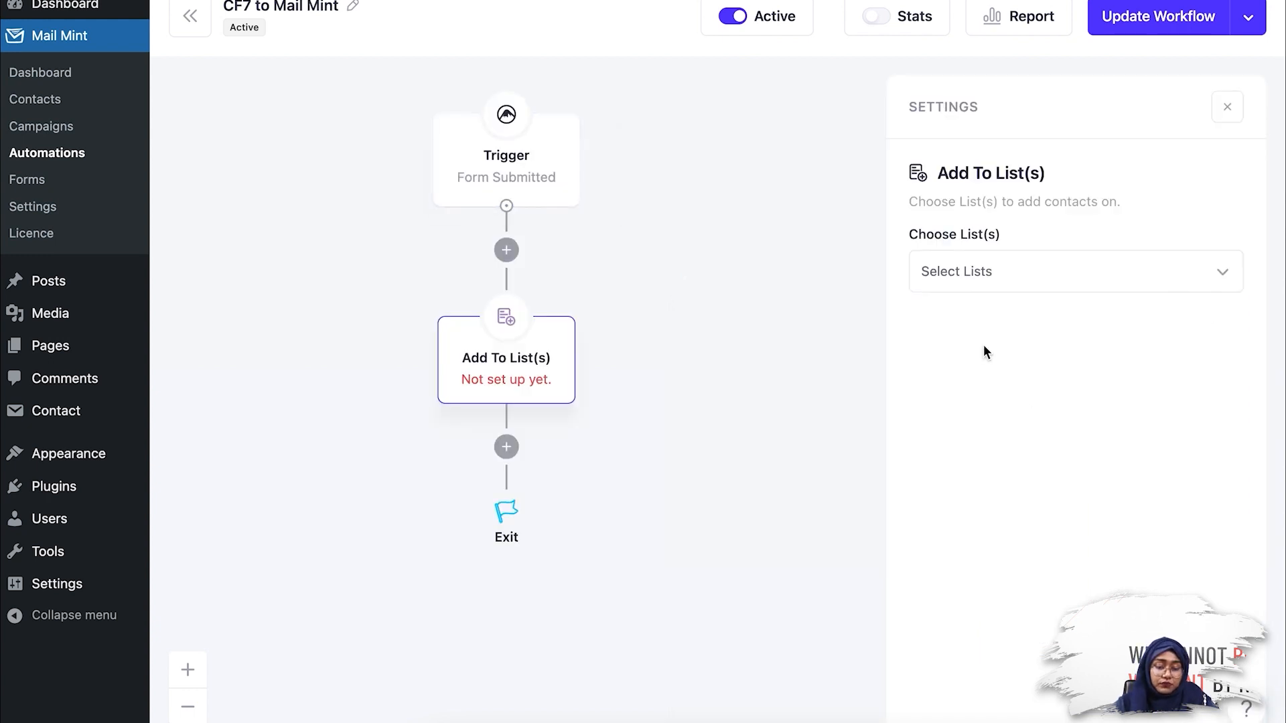
click(991, 287)
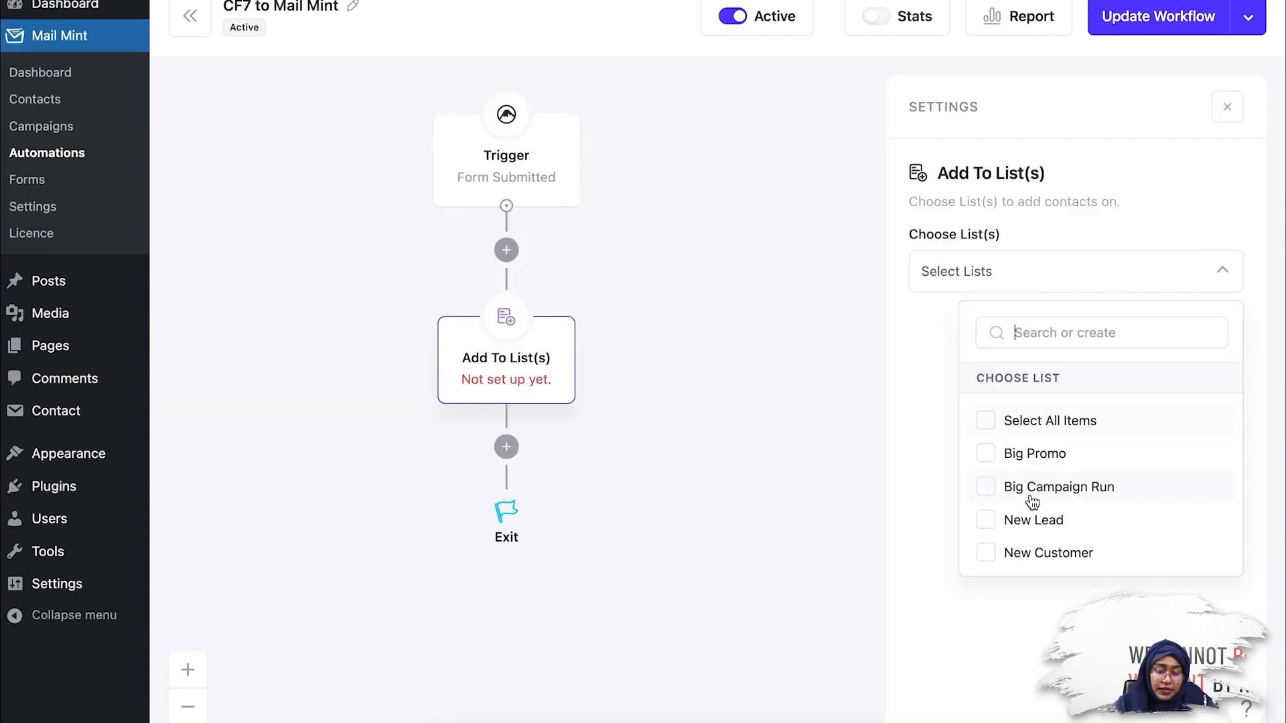
click(1018, 523)
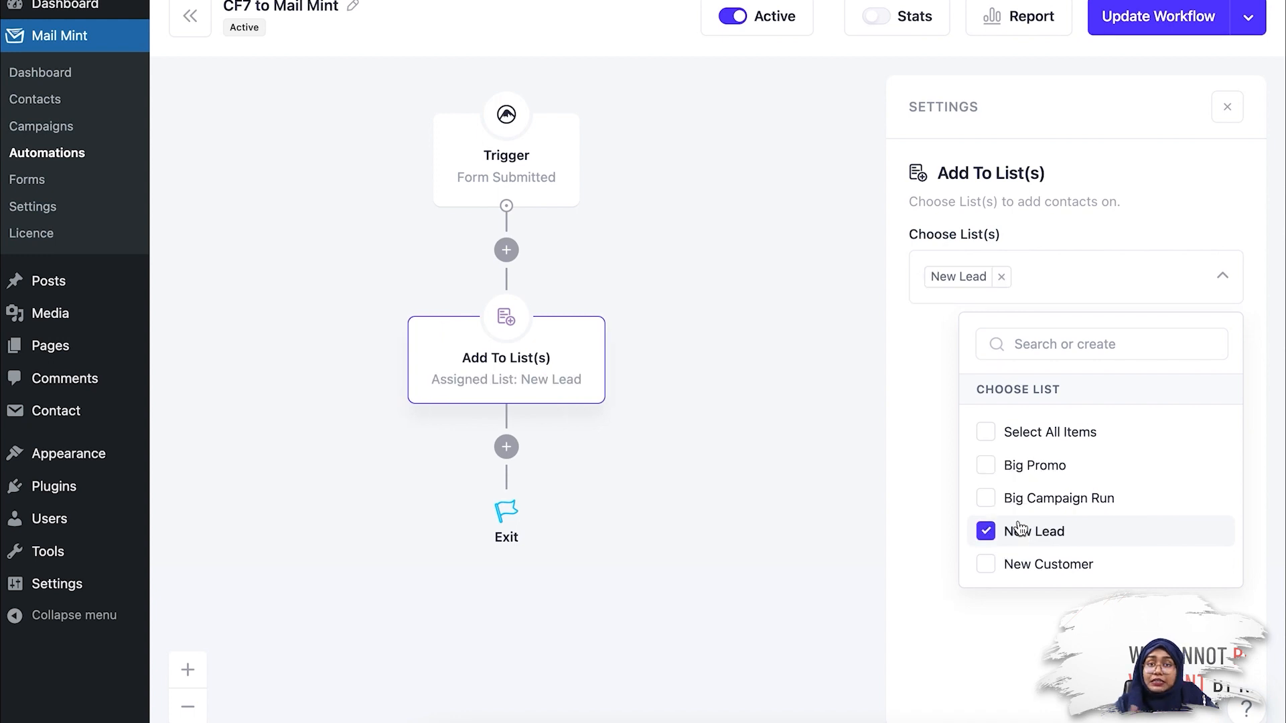
click(1103, 278)
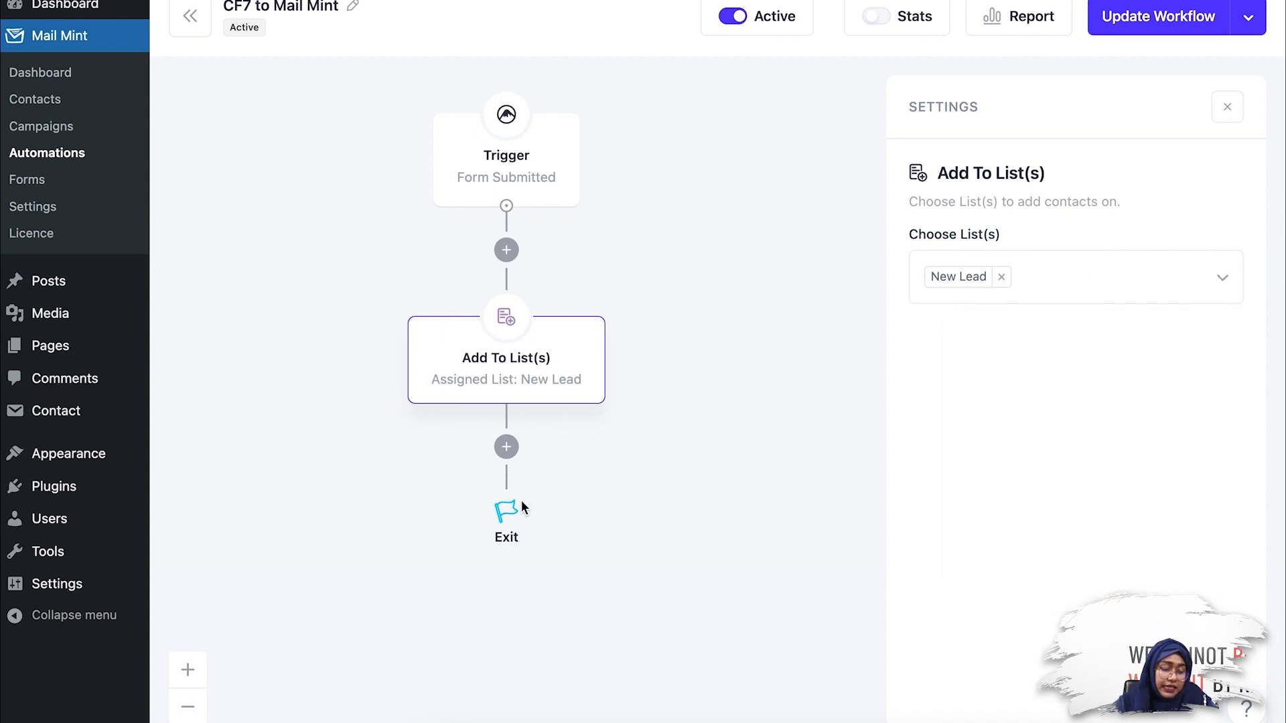
Step: Add a Send An Email action after the Add To List(s) step
click(507, 446)
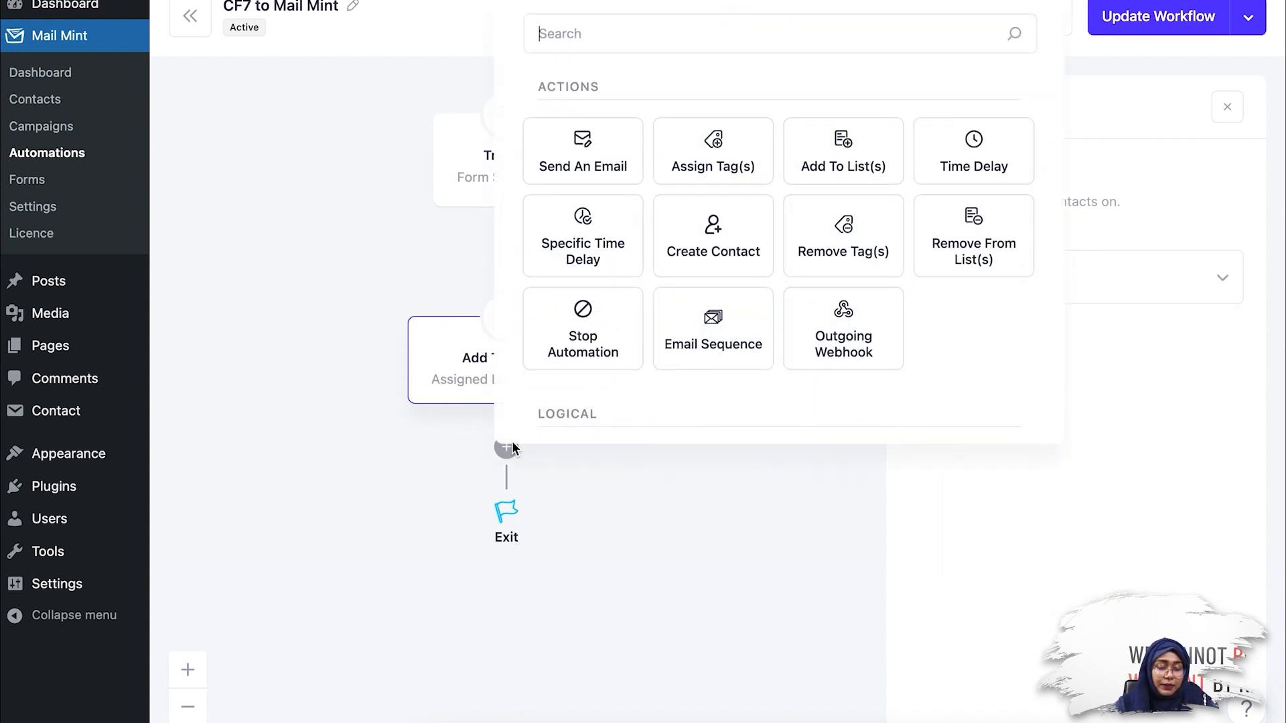
click(614, 130)
scroll(1004, 395, down, 5)
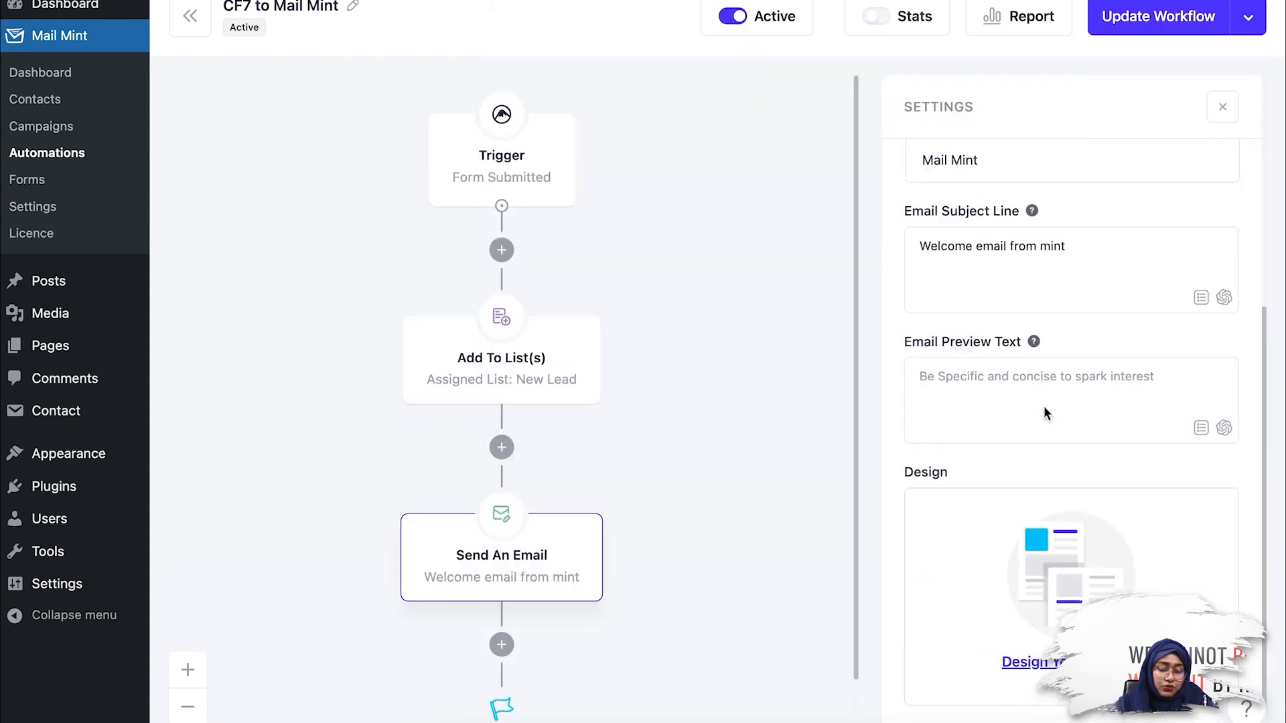
Step: Design the email with the Welcome Email template from the Welcome category, and update the workflow
click(1031, 662)
mouse_move(867, 387)
scroll(867, 387, down, 1)
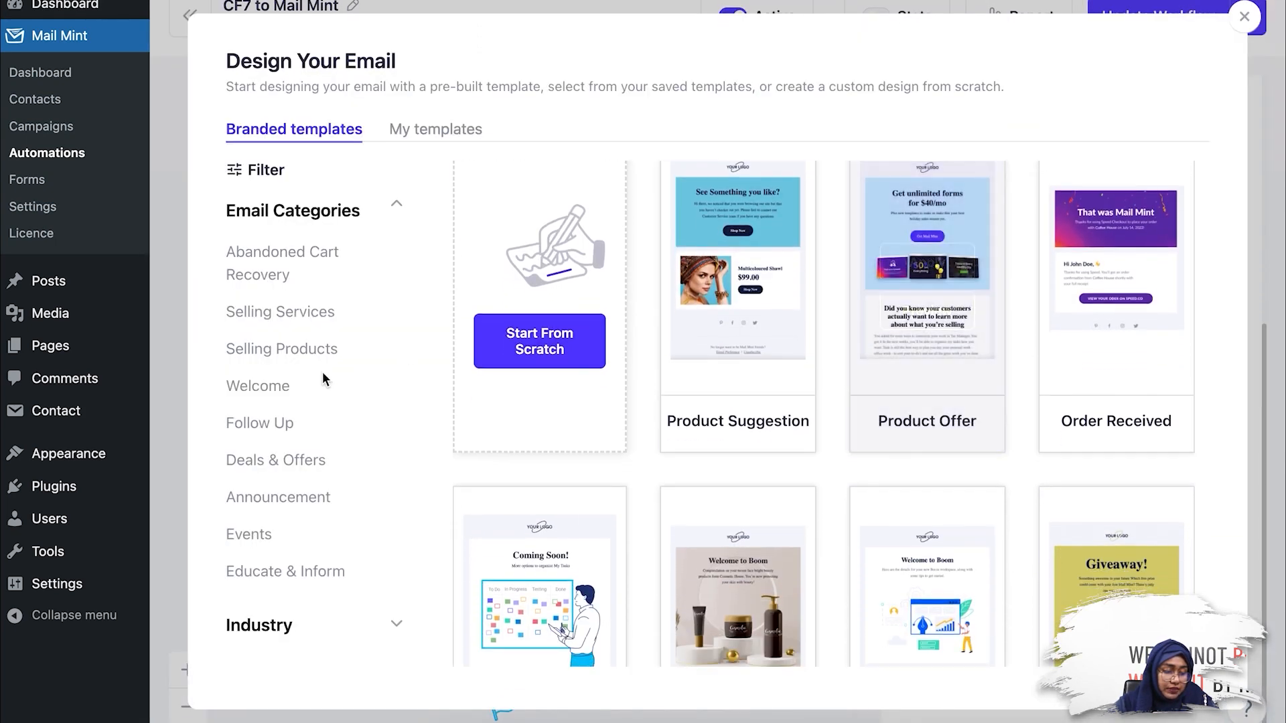
click(258, 387)
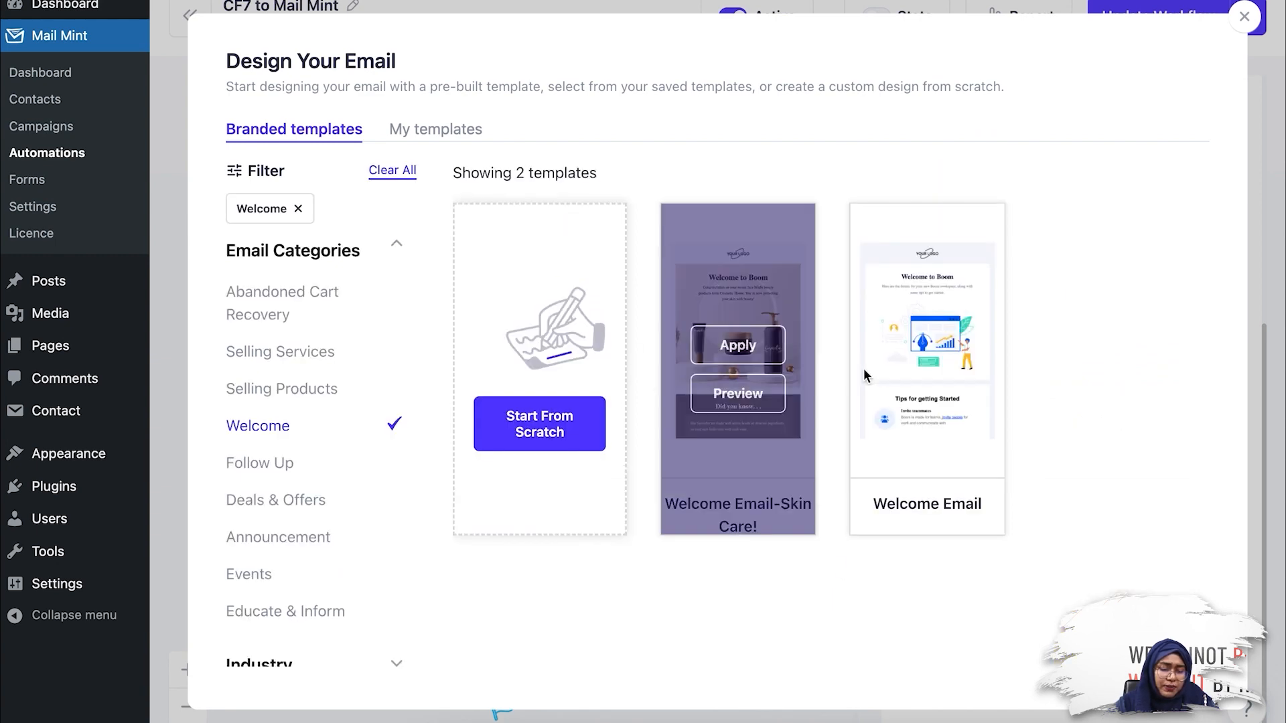
click(941, 340)
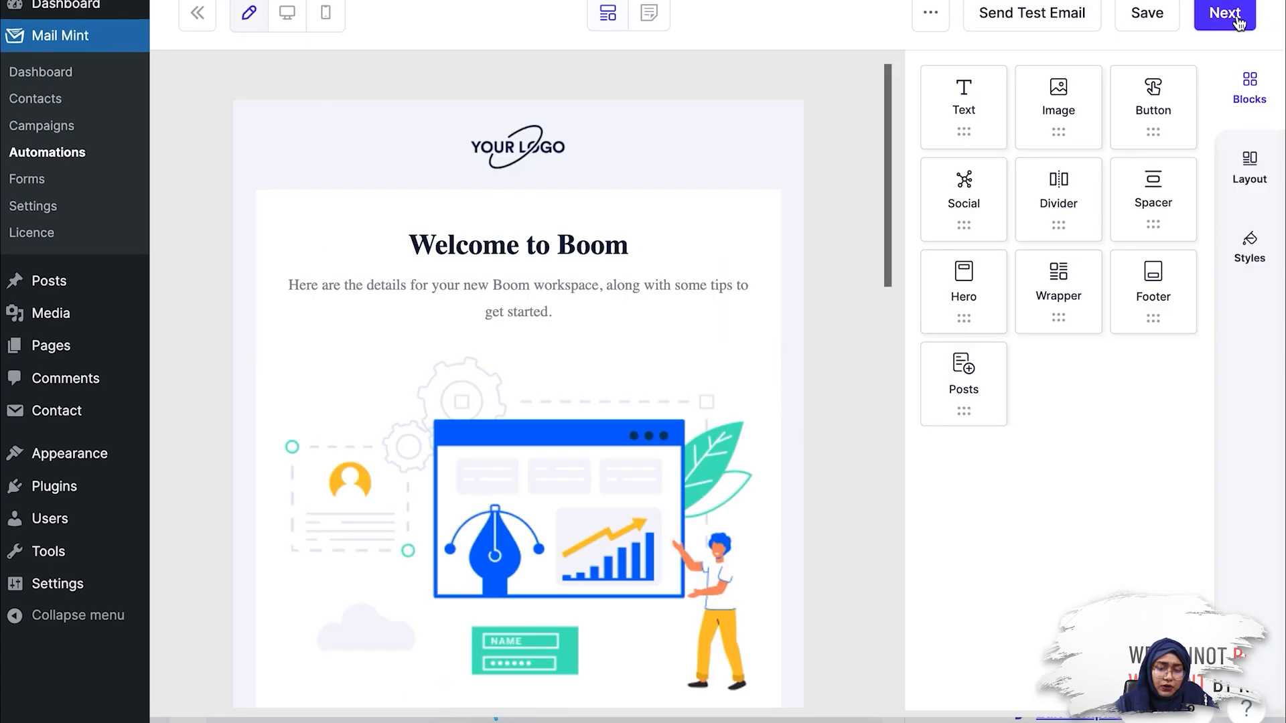
click(1217, 25)
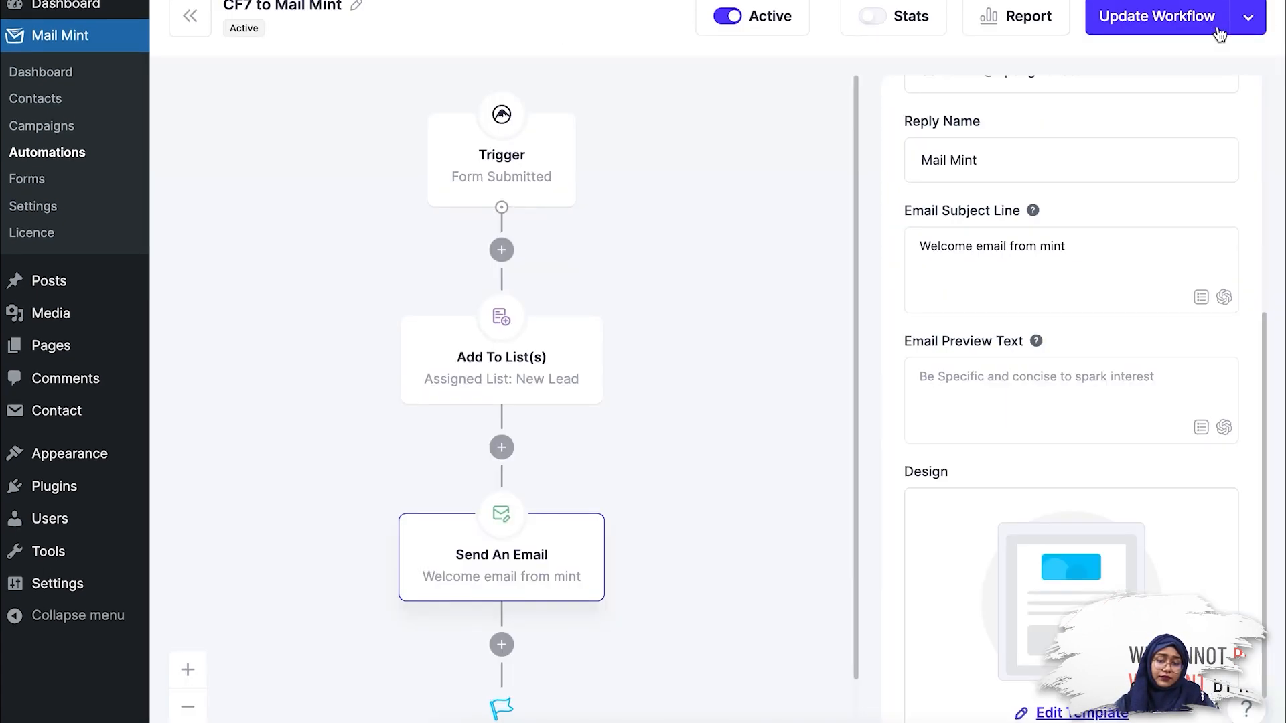
click(1194, 20)
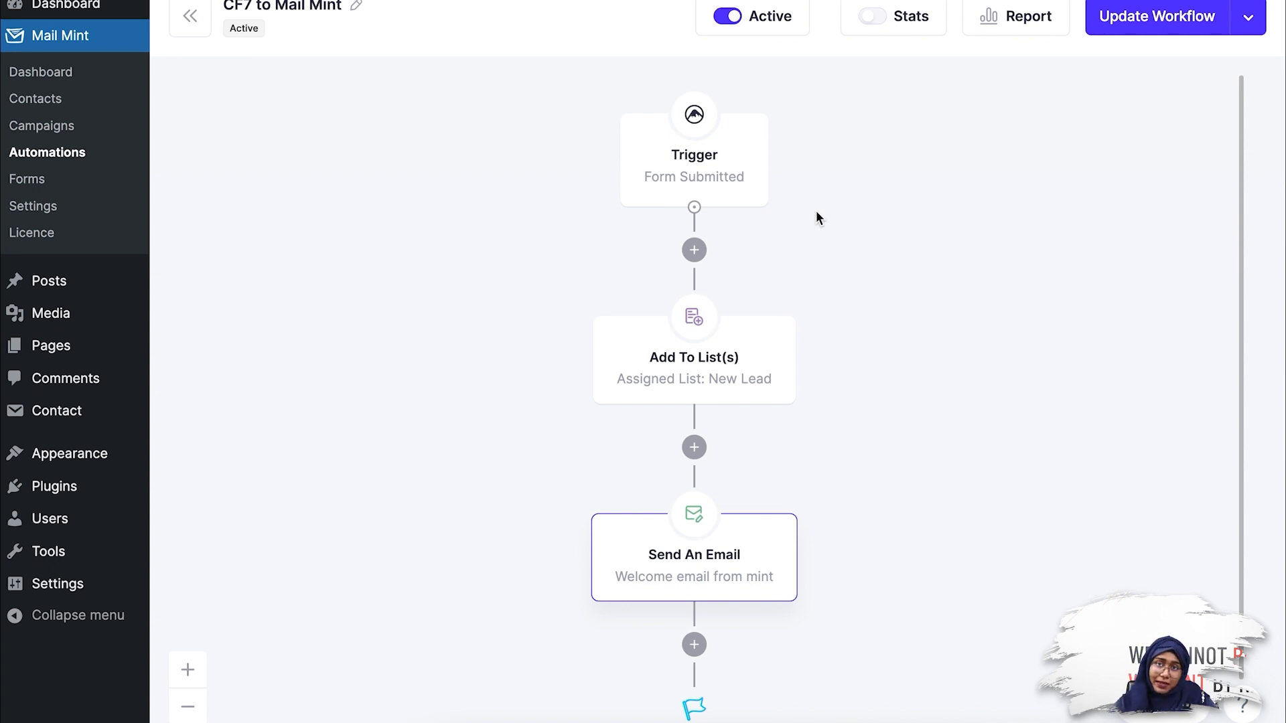
Step: Open the published Contact Form 7 page from the site's page list in a separate browser tab
mouse_move(82, 349)
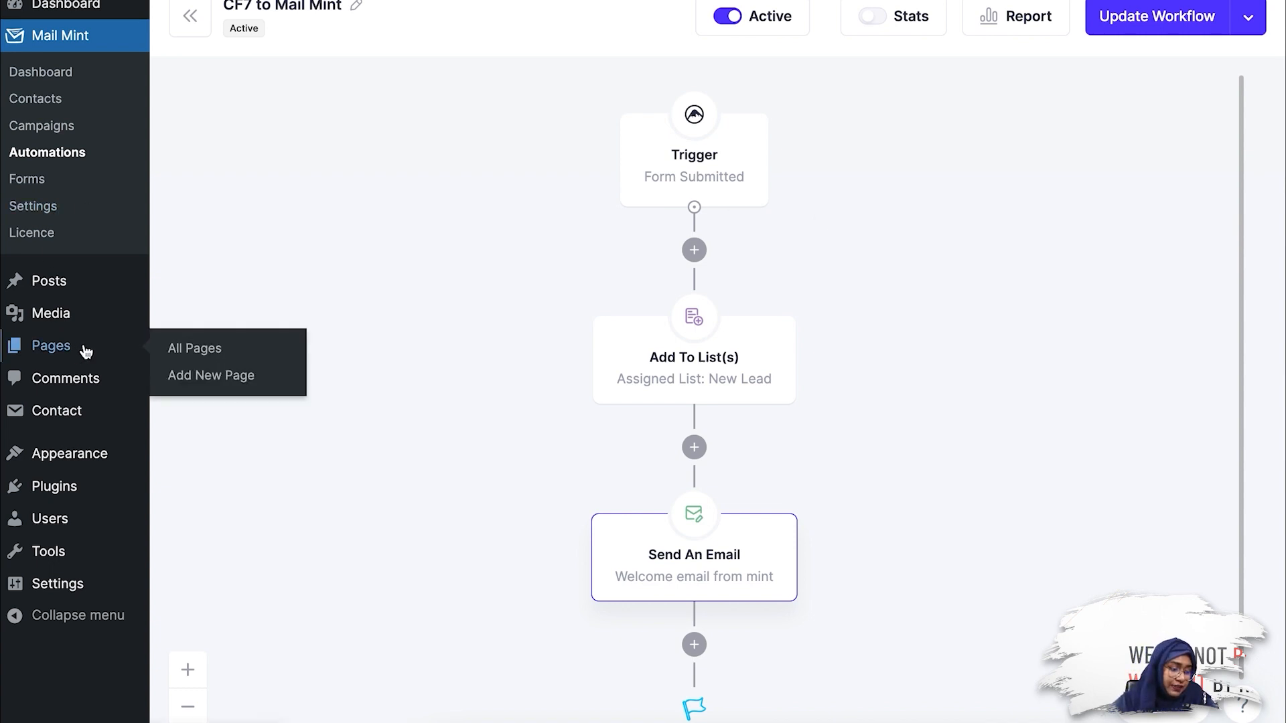
click(192, 354)
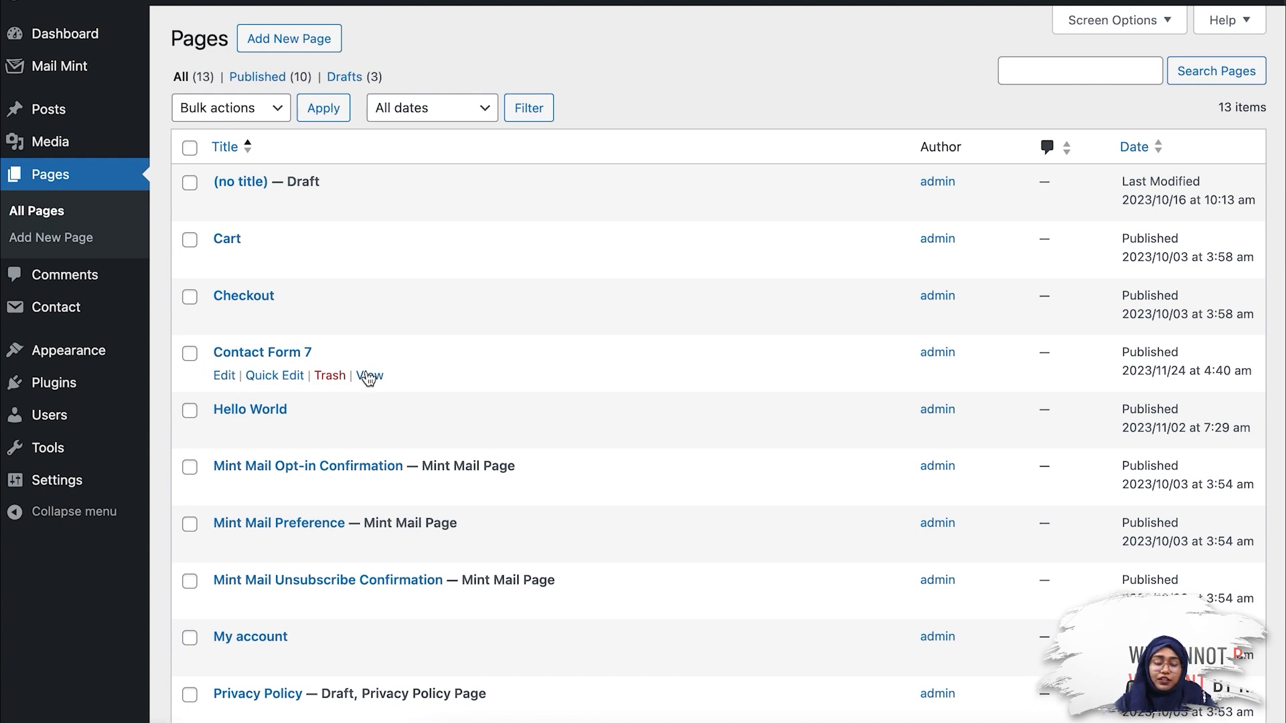
right_click(368, 379)
click(416, 424)
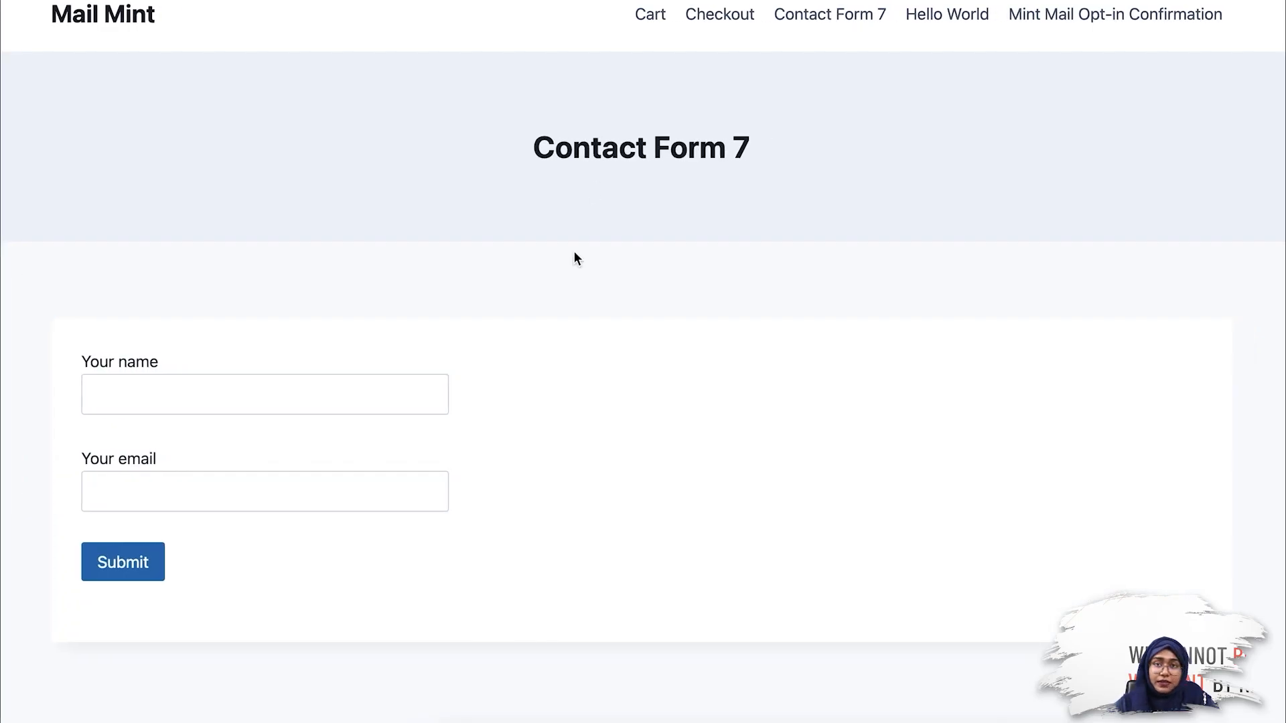
Step: Fill in the contact form with a test contact's name and e-mail address, and submit it
click(249, 405)
text(nabila)
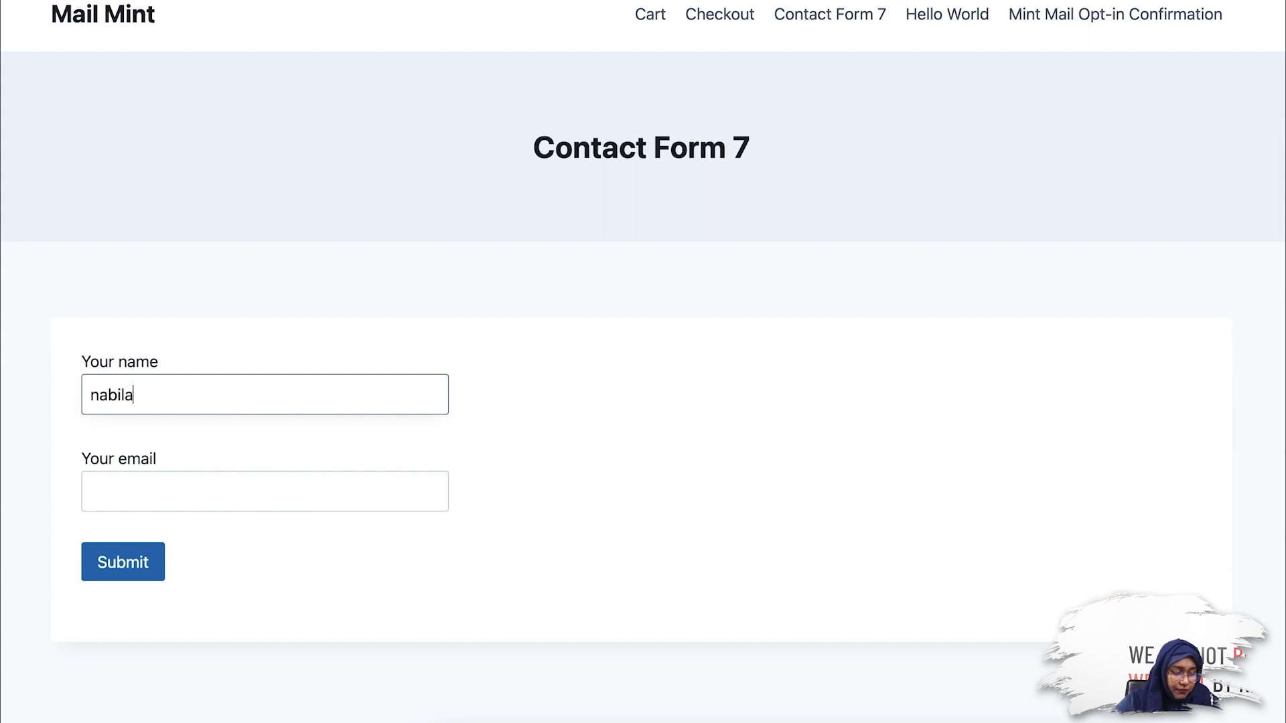
click(253, 486)
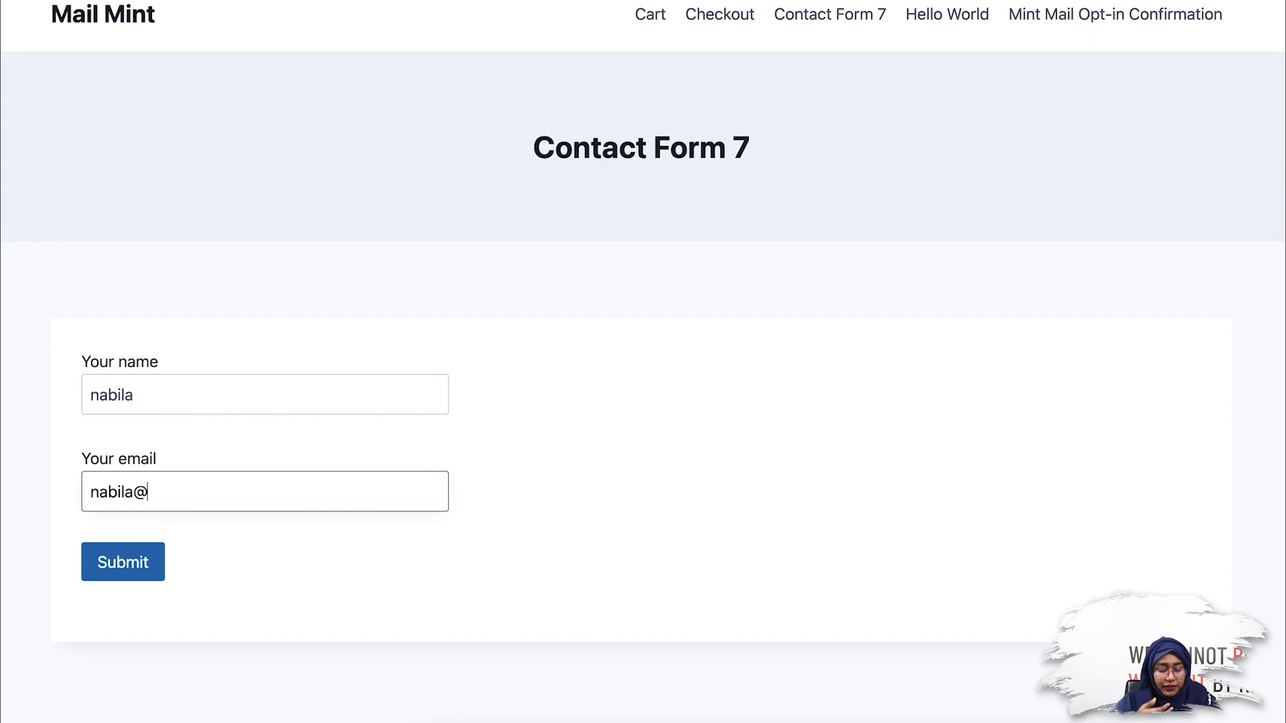
click(123, 563)
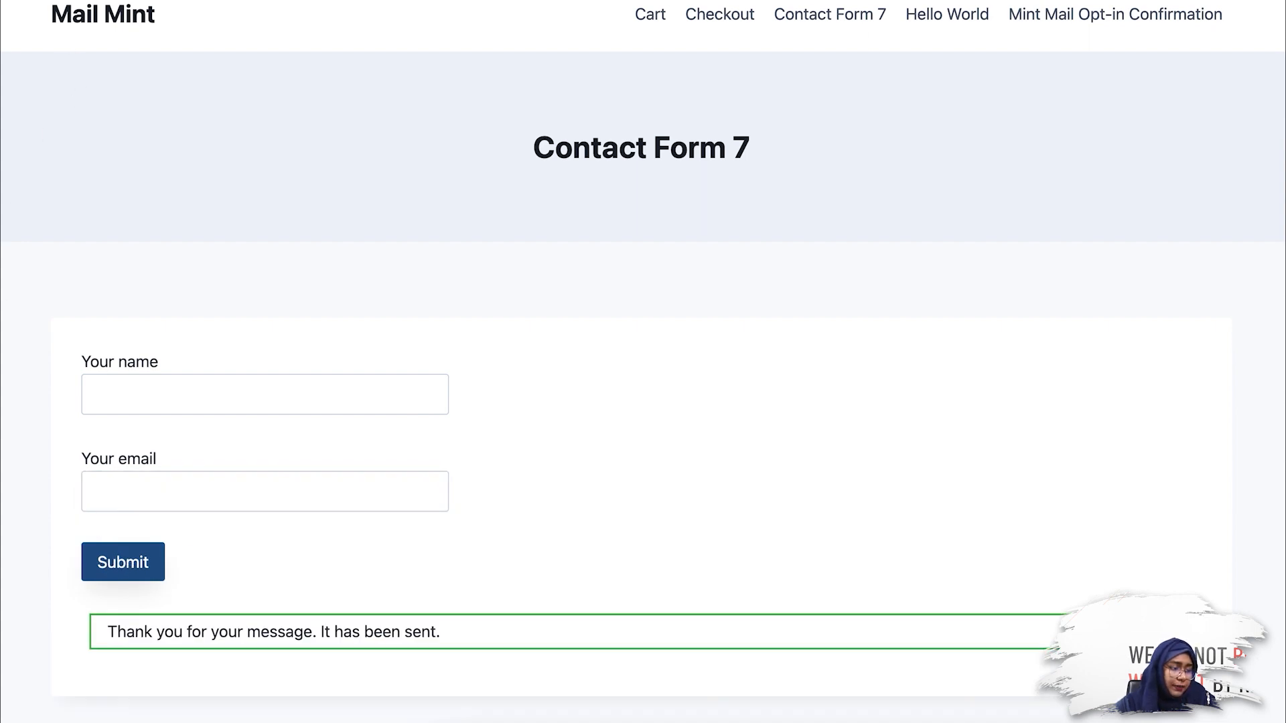
Step: Return to the WordPress admin and open Mail Mint's Contacts
click(134, 2)
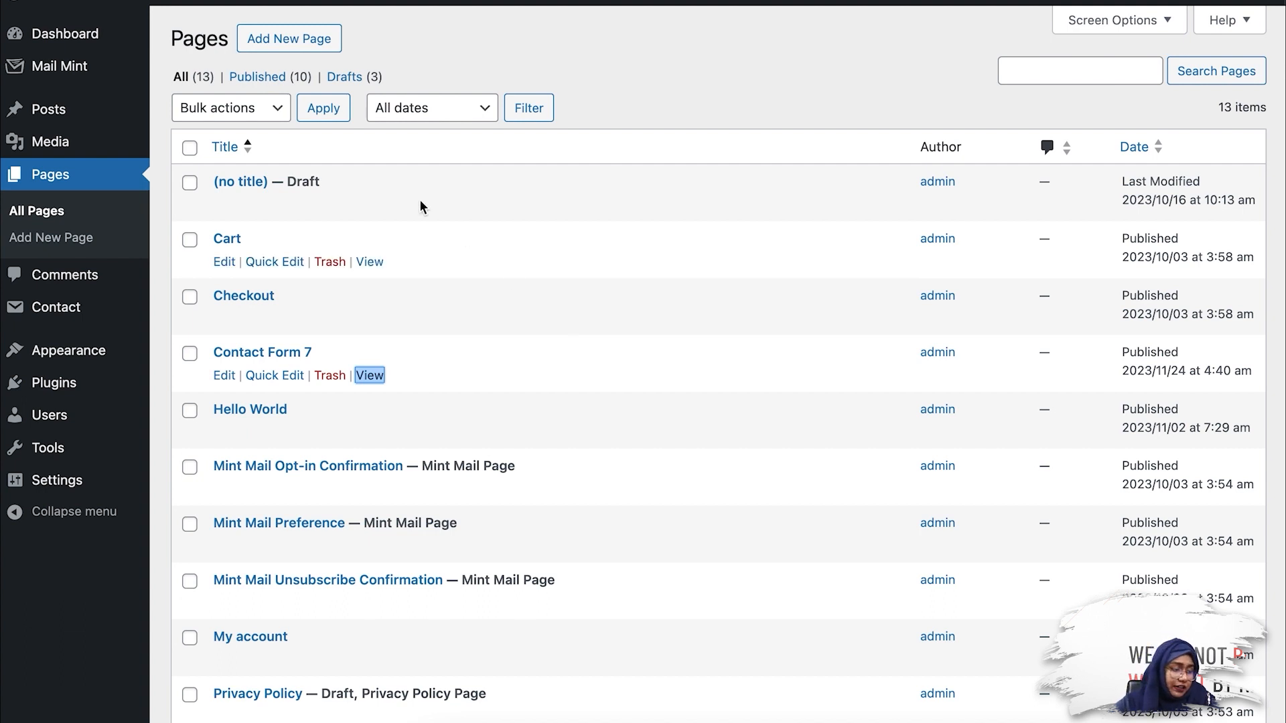
mouse_move(129, 65)
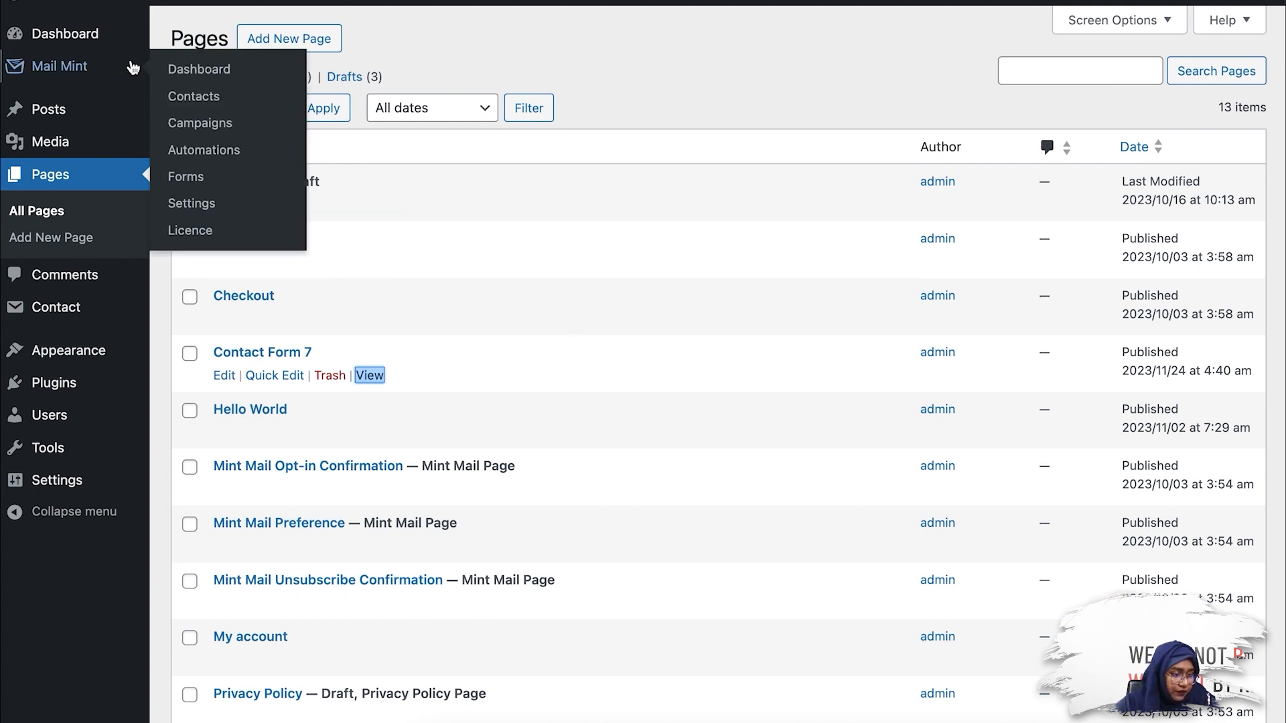
click(236, 104)
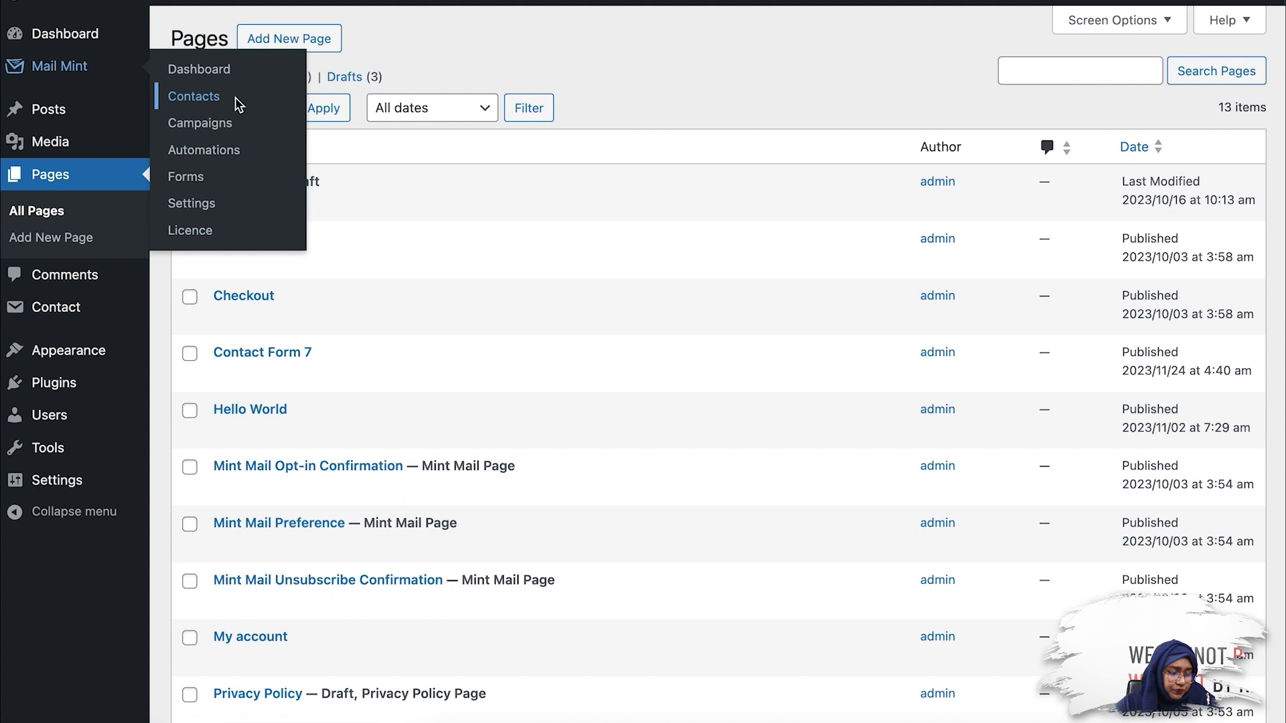